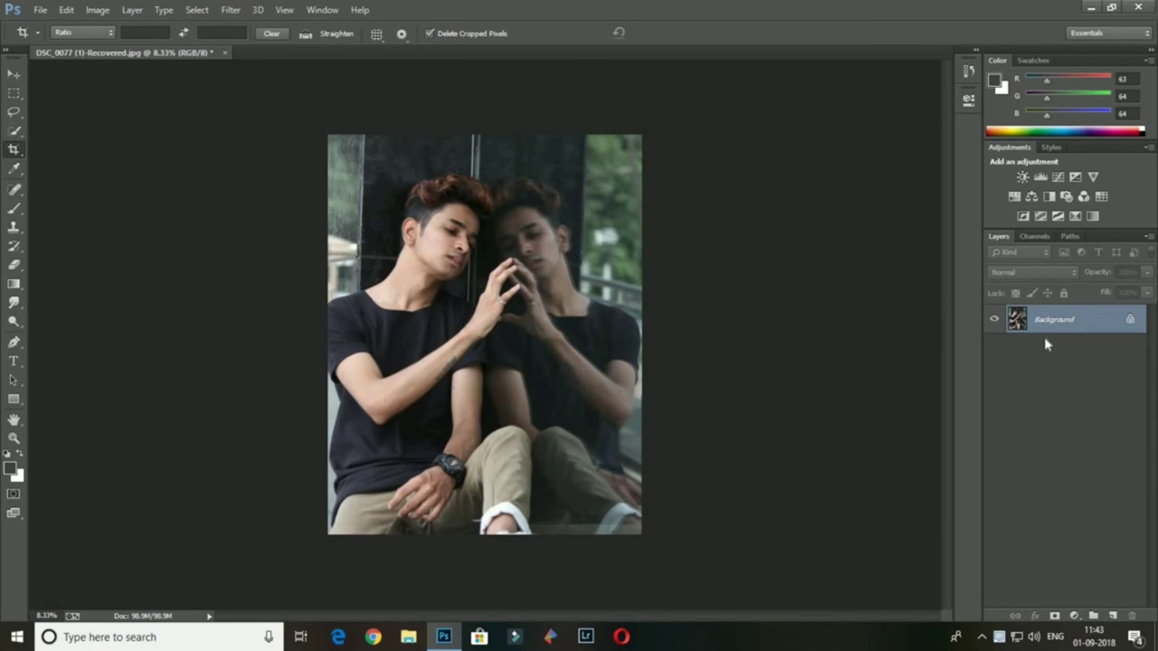
Duplicate the Background layer as 'Background copy'
{"action": "right_click", "coordinate": [1041, 323]}
{"action": "left_click", "coordinate": [1041, 355]}
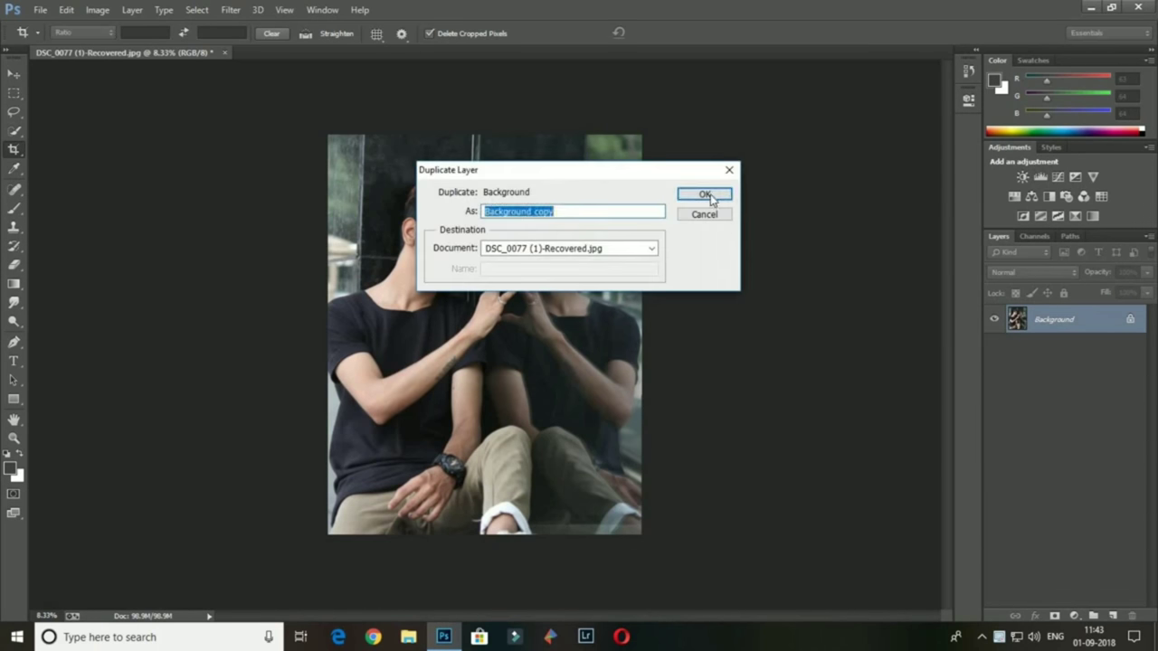
{"action": "left_click", "coordinate": [697, 192]}
Fit the photo to the window and launch the Camera Raw filter on the copy
{"action": "key", "text": "z"}
{"action": "left_click", "coordinate": [418, 33]}
{"action": "left_click", "coordinate": [230, 9]}
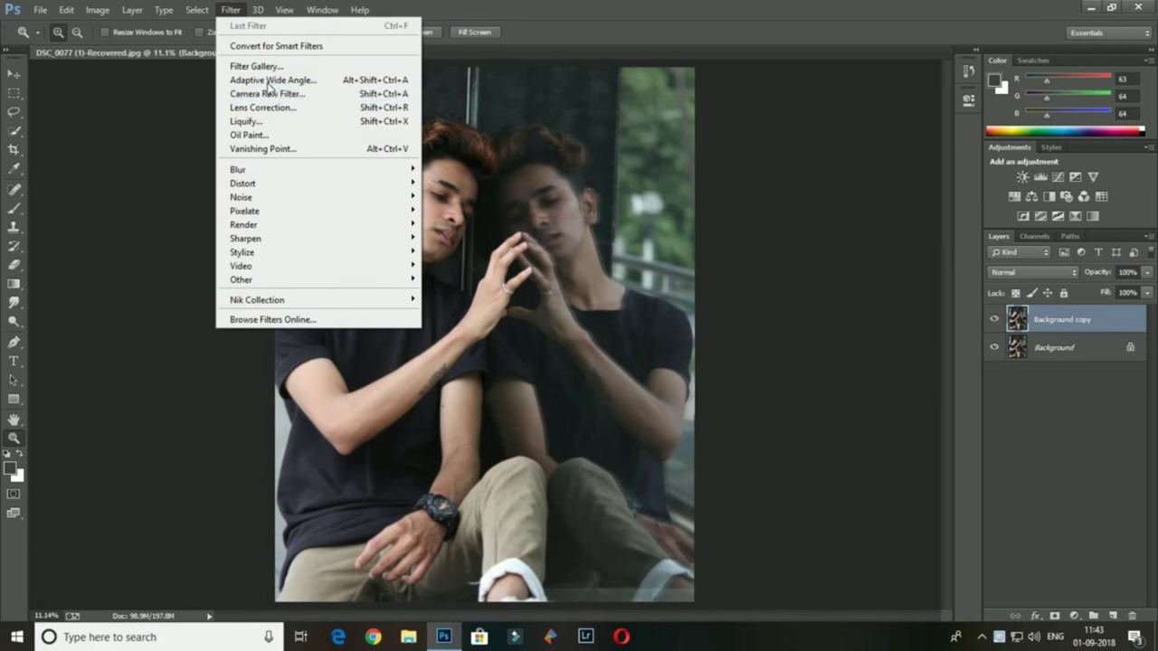
{"action": "left_click", "coordinate": [262, 92]}
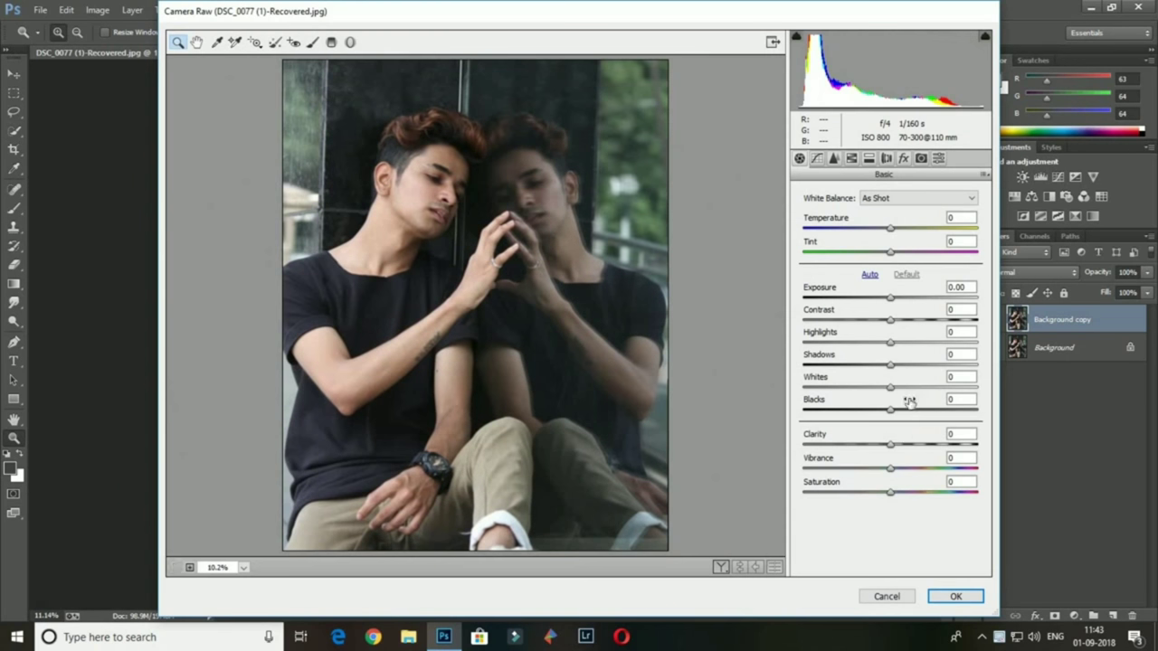
In Camera Raw, add clarity, lift Blacks to +34, lower Highlights and raise Whites
{"action": "left_click_drag", "start_coordinate": [910, 443], "coordinate": [932, 441]}
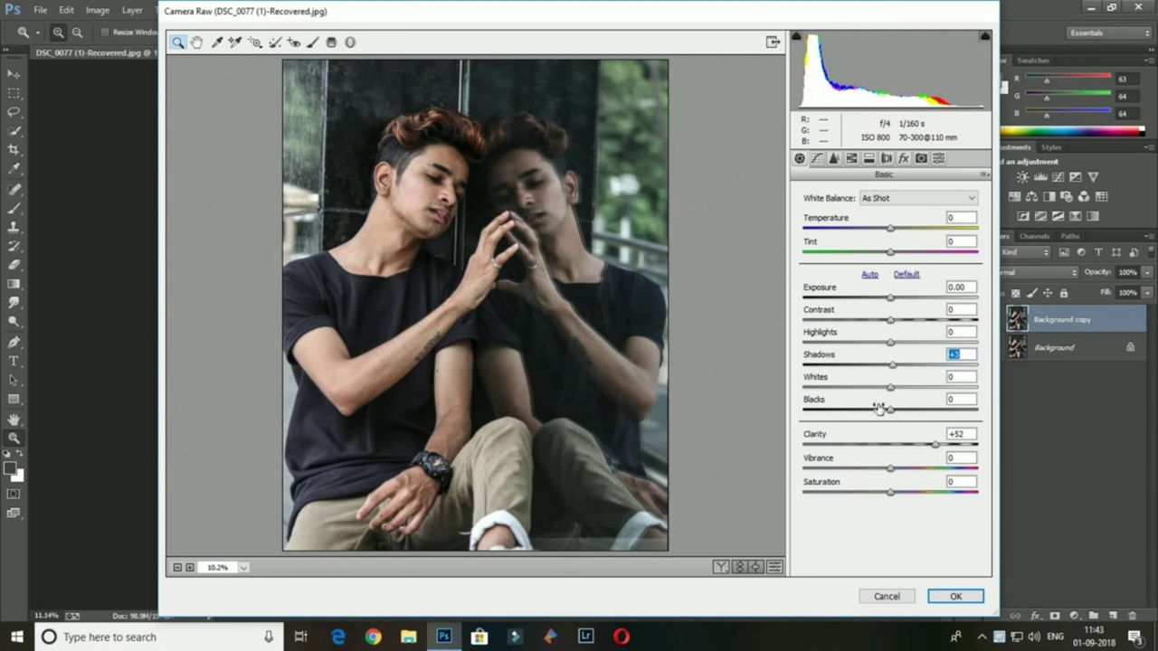
{"action": "mouse_move", "coordinate": [879, 408]}
{"action": "left_mouse_down"}
{"action": "mouse_move", "coordinate": [918, 407]}
{"action": "mouse_move", "coordinate": [811, 398]}
{"action": "left_mouse_up"}
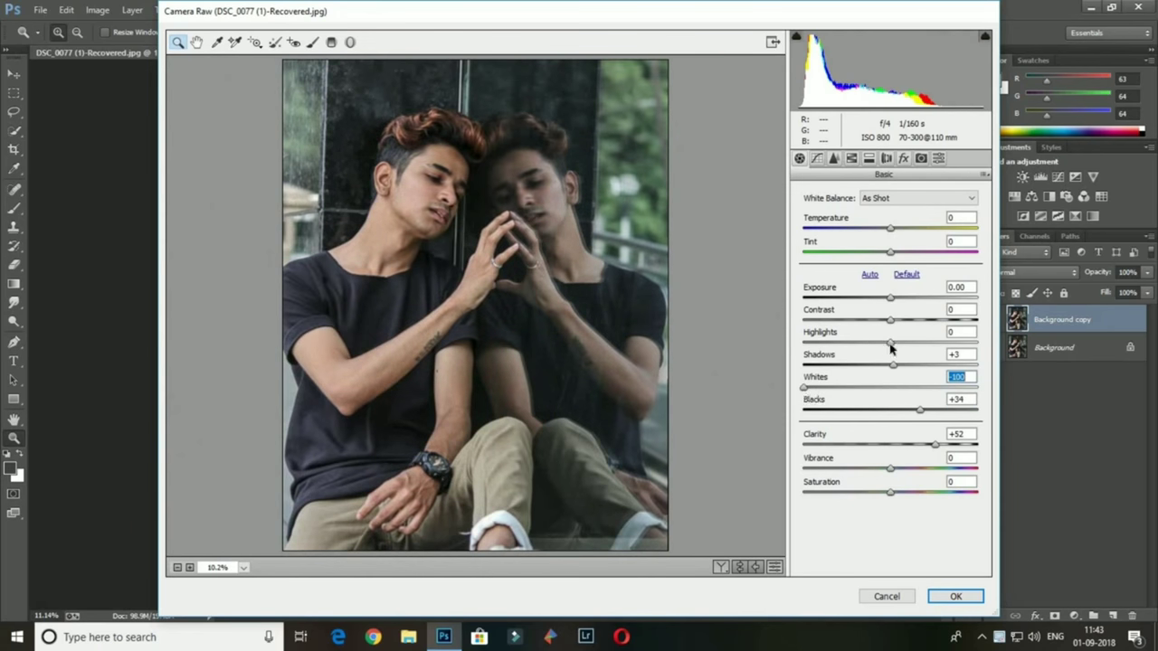
{"action": "left_click_drag", "start_coordinate": [891, 344], "coordinate": [856, 342]}
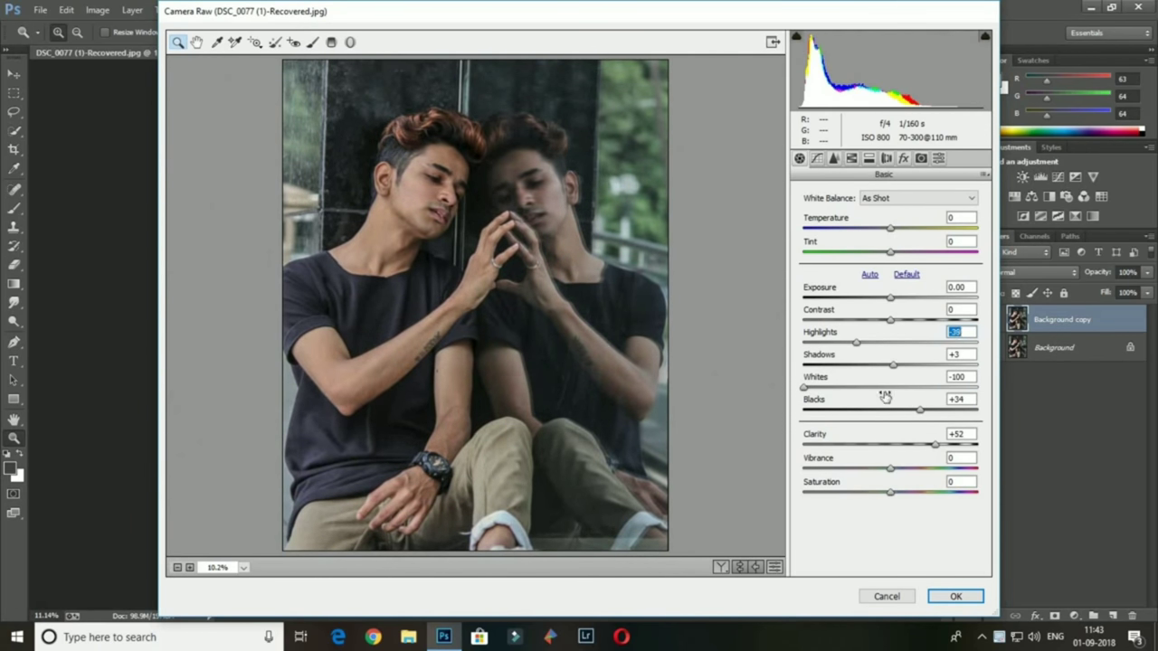
{"action": "left_click_drag", "start_coordinate": [886, 388], "coordinate": [906, 387]}
Raise luminance noise reduction, desaturate Greens to -71, and apply the filter
{"action": "left_click", "coordinate": [834, 158]}
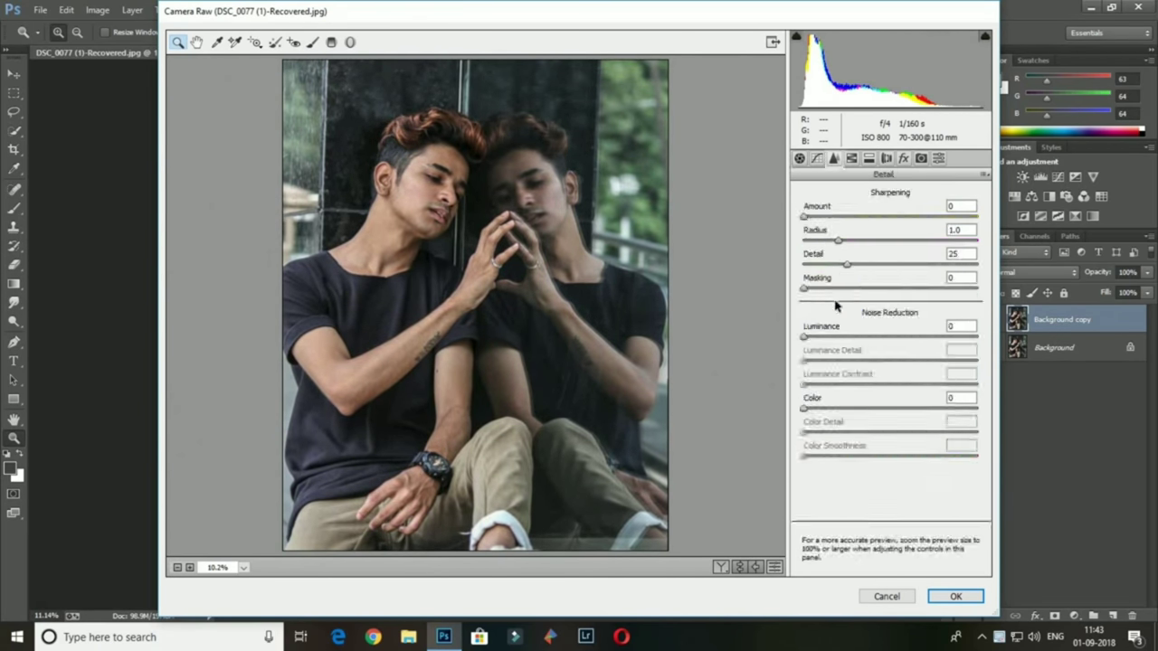
{"action": "left_click_drag", "start_coordinate": [815, 338], "coordinate": [837, 335]}
{"action": "left_click", "coordinate": [852, 159]}
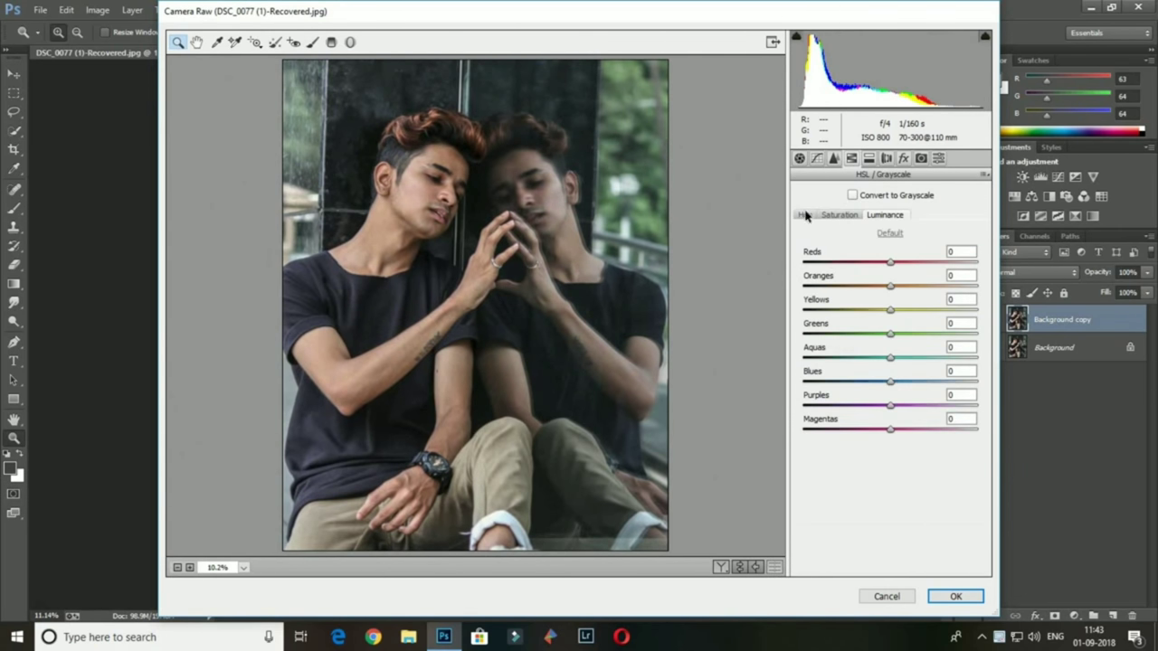
{"action": "left_click", "coordinate": [839, 215]}
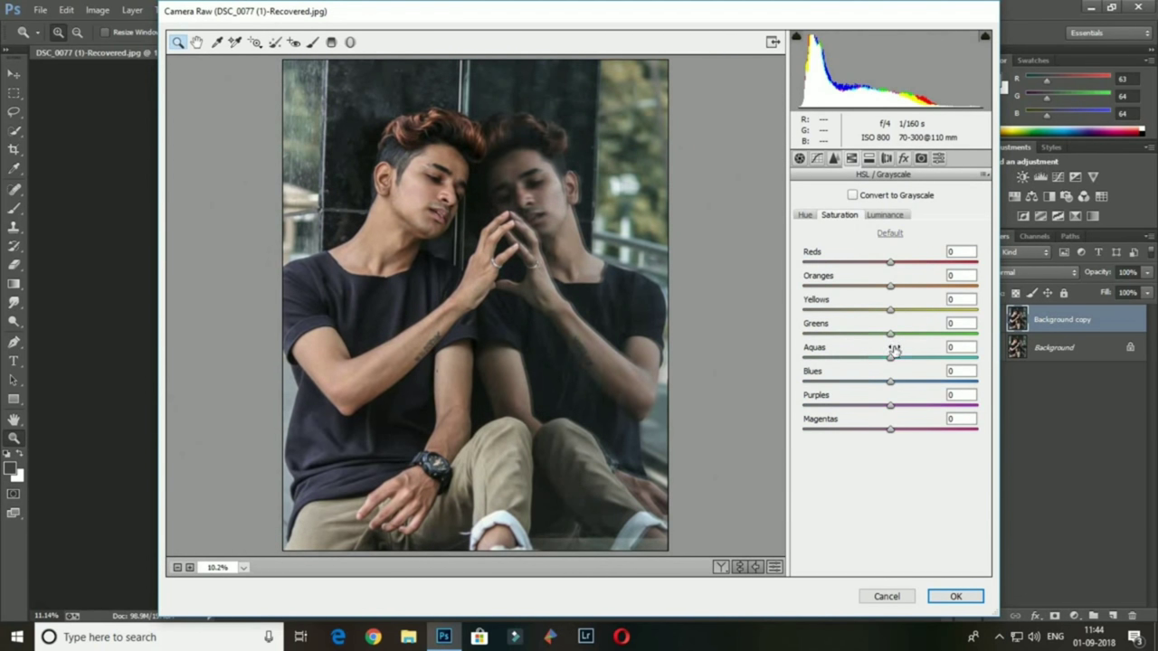
{"action": "left_click_drag", "start_coordinate": [891, 334], "coordinate": [857, 334]}
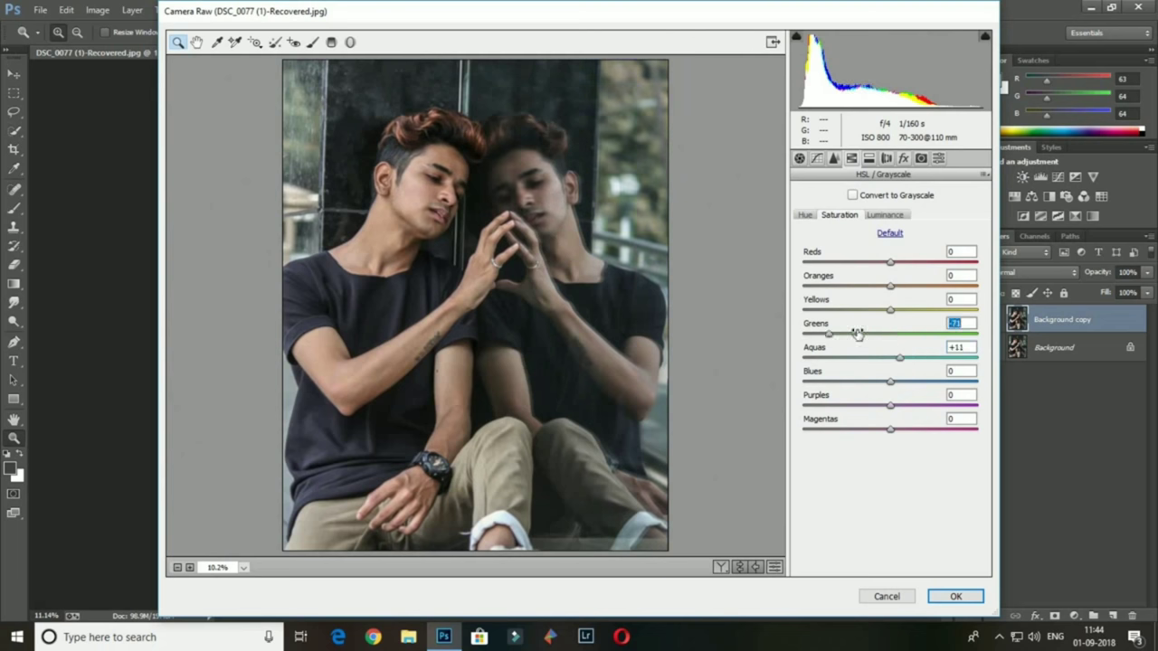
{"action": "left_click", "coordinate": [959, 599]}
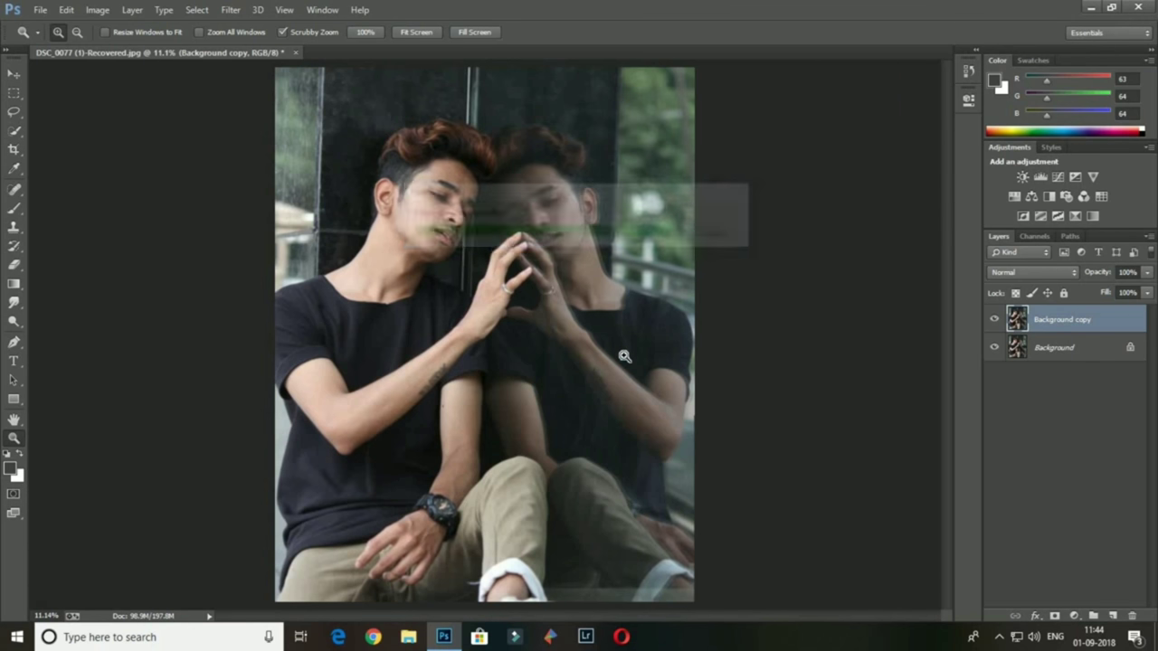
Maximize Explorer, open the pngs\light folder and drag the HUD screenshot into the photo
{"action": "key", "text": "ctrl+minus"}
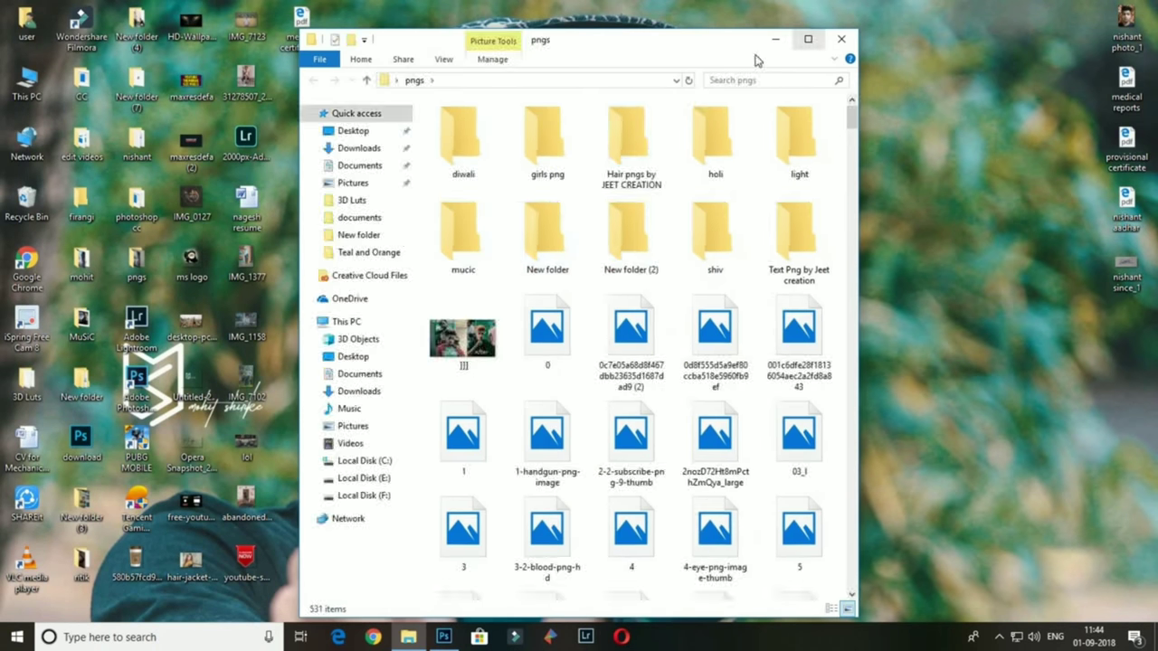
{"action": "left_click", "coordinate": [808, 39]}
{"action": "double_click", "coordinate": [471, 117]}
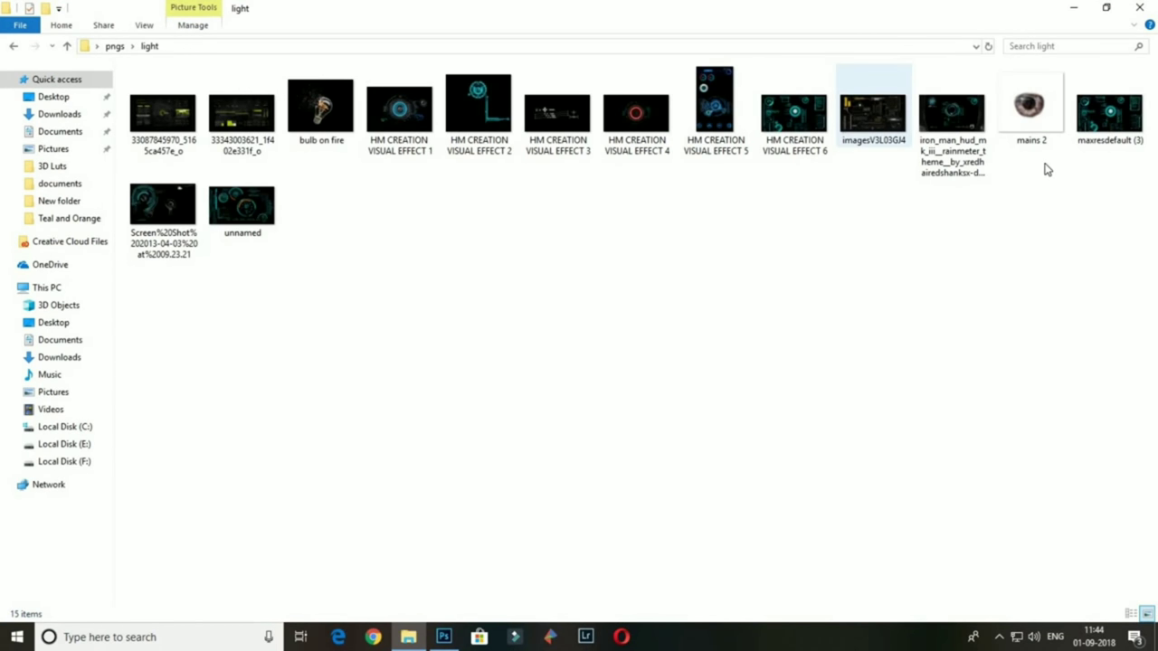
{"action": "left_click_drag", "start_coordinate": [403, 118], "coordinate": [387, 137]}
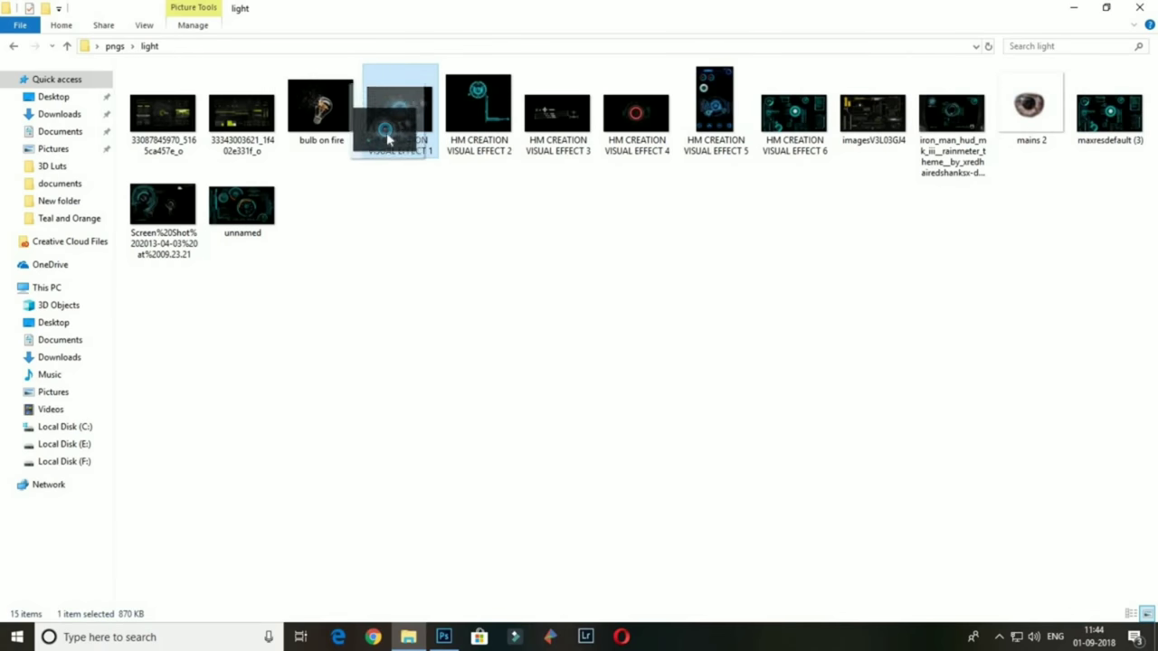
{"action": "mouse_move", "coordinate": [163, 208]}
{"action": "left_mouse_down"}
{"action": "mouse_move", "coordinate": [449, 644]}
{"action": "mouse_move", "coordinate": [558, 357]}
{"action": "mouse_move", "coordinate": [570, 358]}
{"action": "left_mouse_up"}
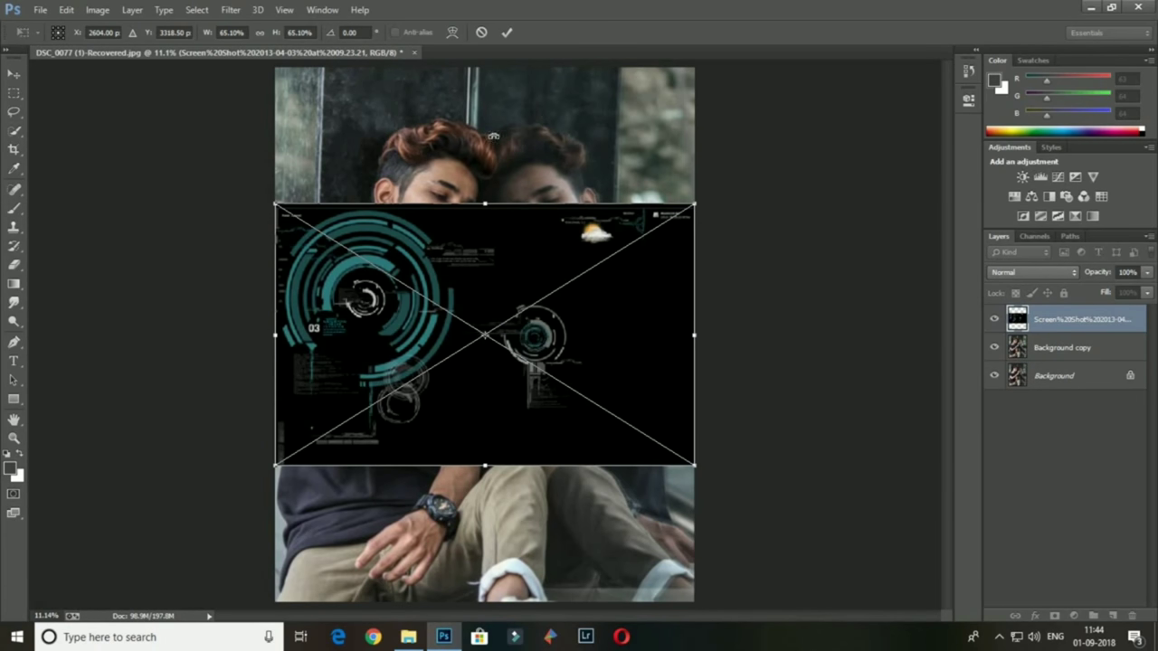
Set the HUD screenshot layer to Screen blend mode and tilt it
{"action": "left_click", "coordinate": [1031, 272]}
{"action": "left_click", "coordinate": [1013, 135]}
{"action": "right_click", "coordinate": [614, 253]}
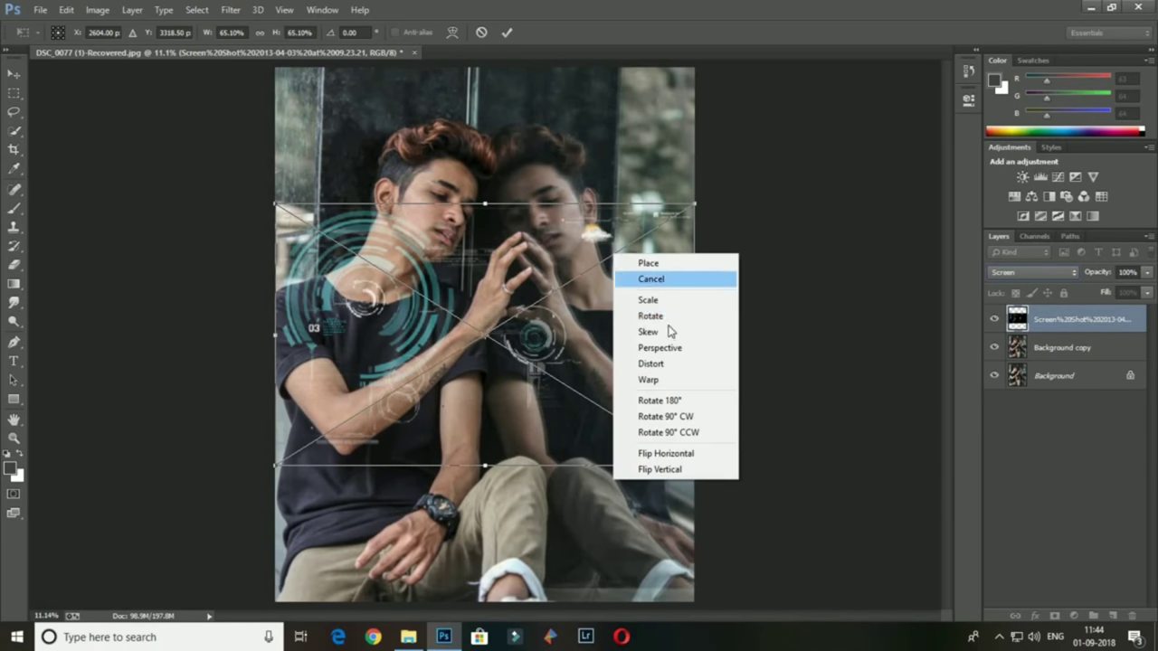
{"action": "left_click", "coordinate": [690, 332]}
{"action": "left_click_drag", "start_coordinate": [697, 360], "coordinate": [697, 328]}
Shrink the HUD graphic to about 39% over the joined hands and commit
{"action": "right_click", "coordinate": [654, 304]}
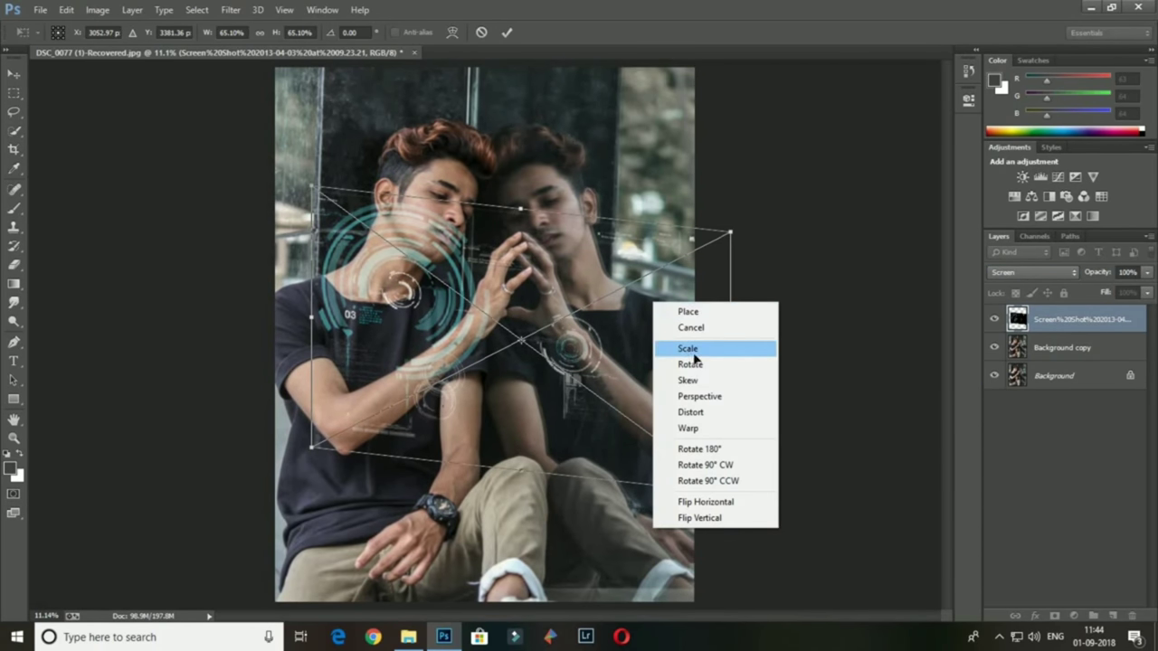
{"action": "left_click", "coordinate": [685, 348]}
{"action": "mouse_move", "coordinate": [703, 474]}
{"action": "left_mouse_down"}
{"action": "mouse_move", "coordinate": [639, 429]}
{"action": "mouse_move", "coordinate": [775, 435]}
{"action": "mouse_move", "coordinate": [727, 372]}
{"action": "mouse_move", "coordinate": [700, 386]}
{"action": "left_mouse_up"}
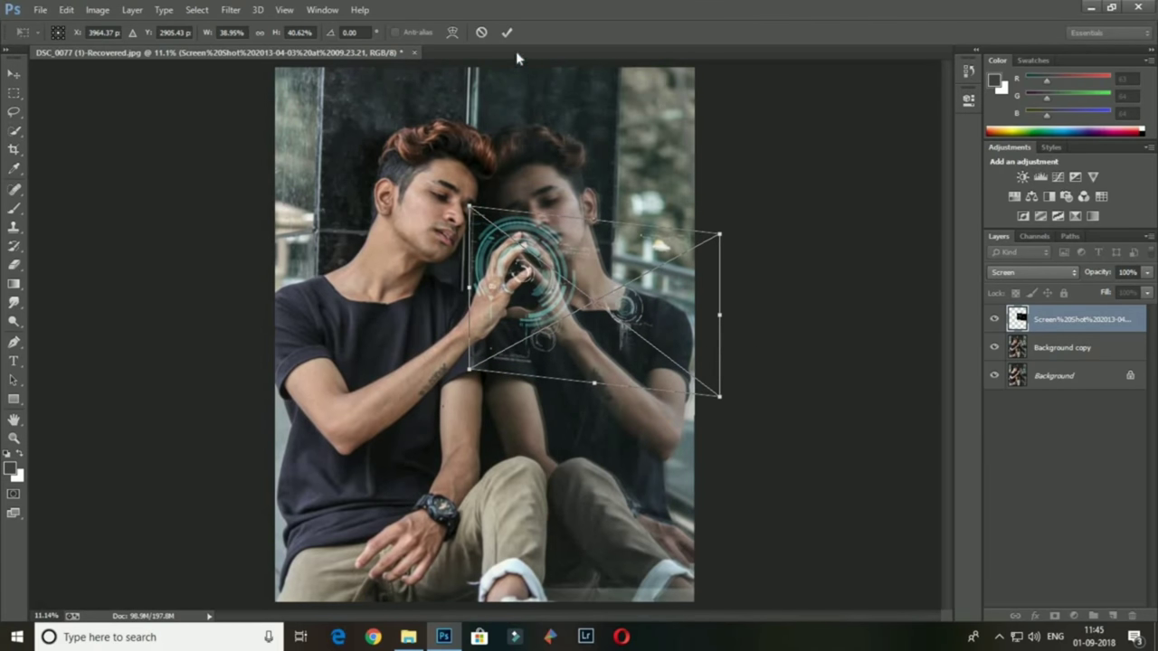
{"action": "left_click", "coordinate": [512, 36]}
Place the iron_man_hud image into the photo and angle it in perspective
{"action": "key", "text": "z"}
{"action": "left_click", "coordinate": [408, 637]}
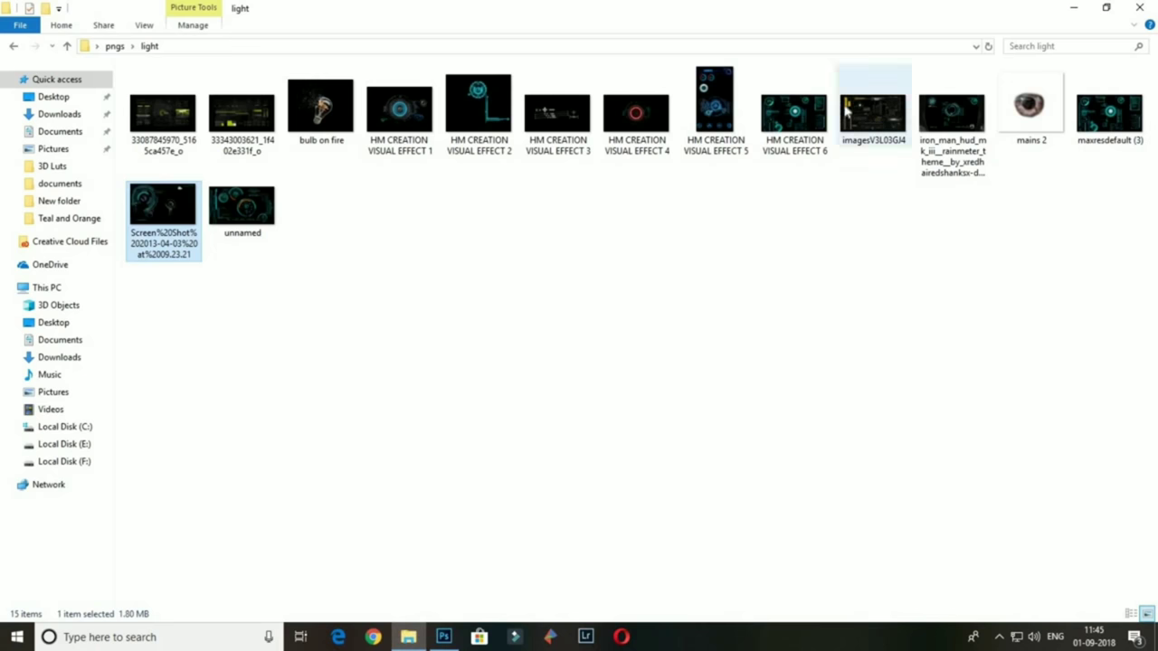
{"action": "mouse_move", "coordinate": [967, 127]}
{"action": "left_mouse_down"}
{"action": "mouse_move", "coordinate": [528, 328]}
{"action": "mouse_move", "coordinate": [578, 188]}
{"action": "left_mouse_up"}
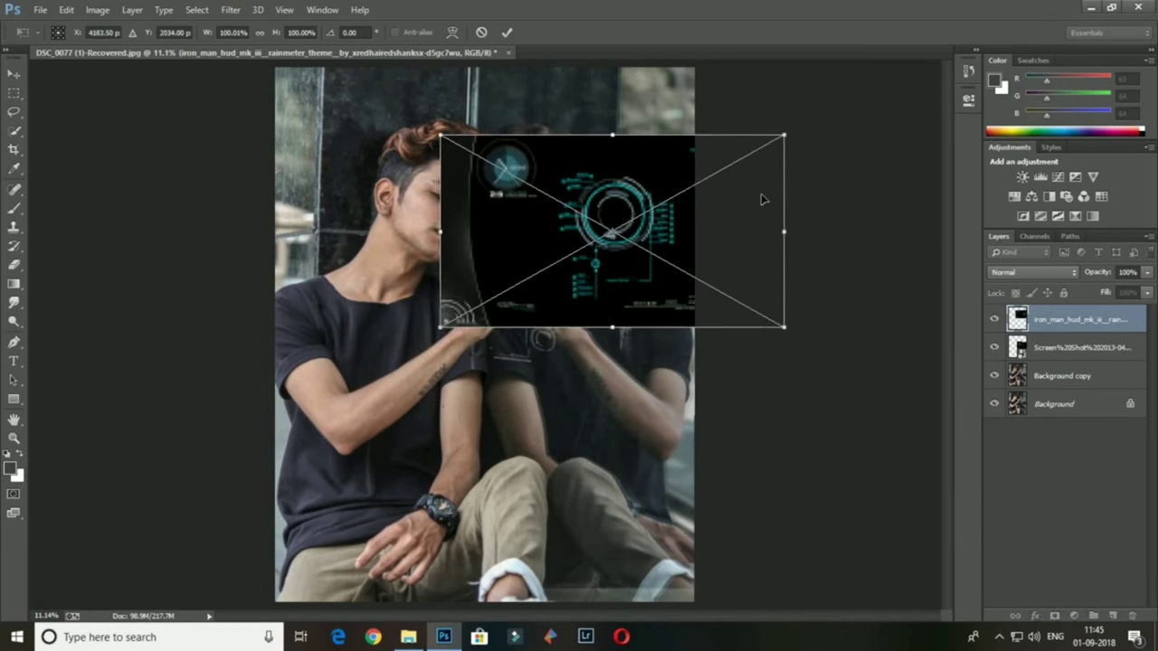
{"action": "right_click", "coordinate": [658, 192]}
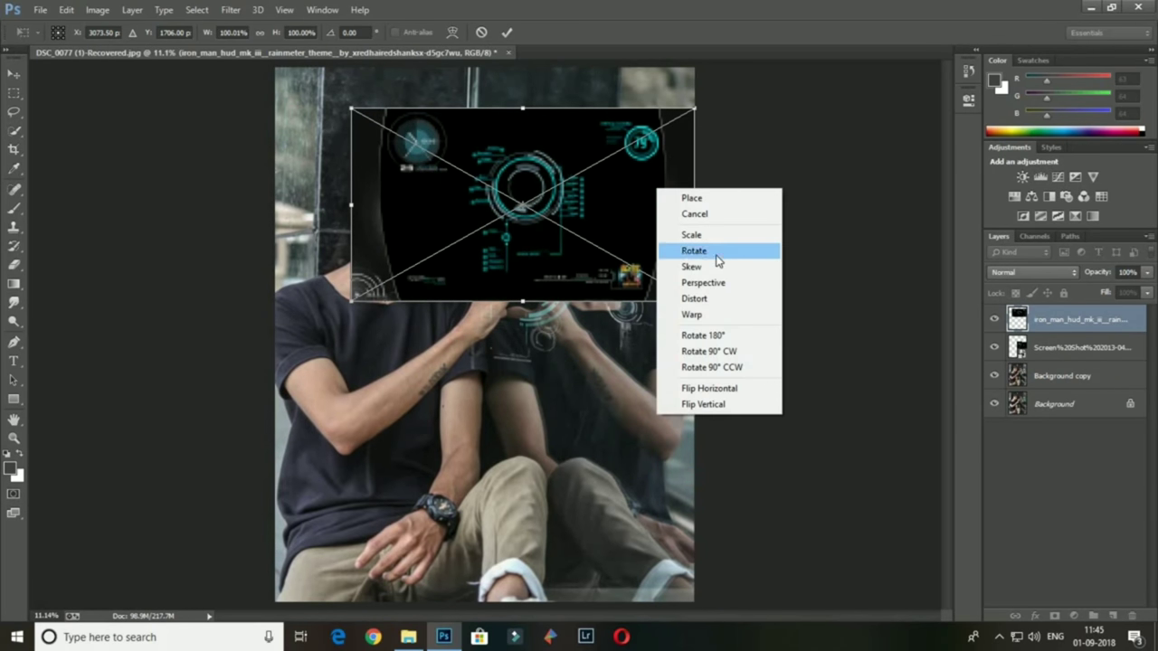
{"action": "left_click", "coordinate": [715, 281]}
{"action": "mouse_move", "coordinate": [694, 205]}
{"action": "left_mouse_down"}
{"action": "mouse_move", "coordinate": [694, 225]}
{"action": "mouse_move", "coordinate": [702, 170]}
{"action": "left_mouse_up"}
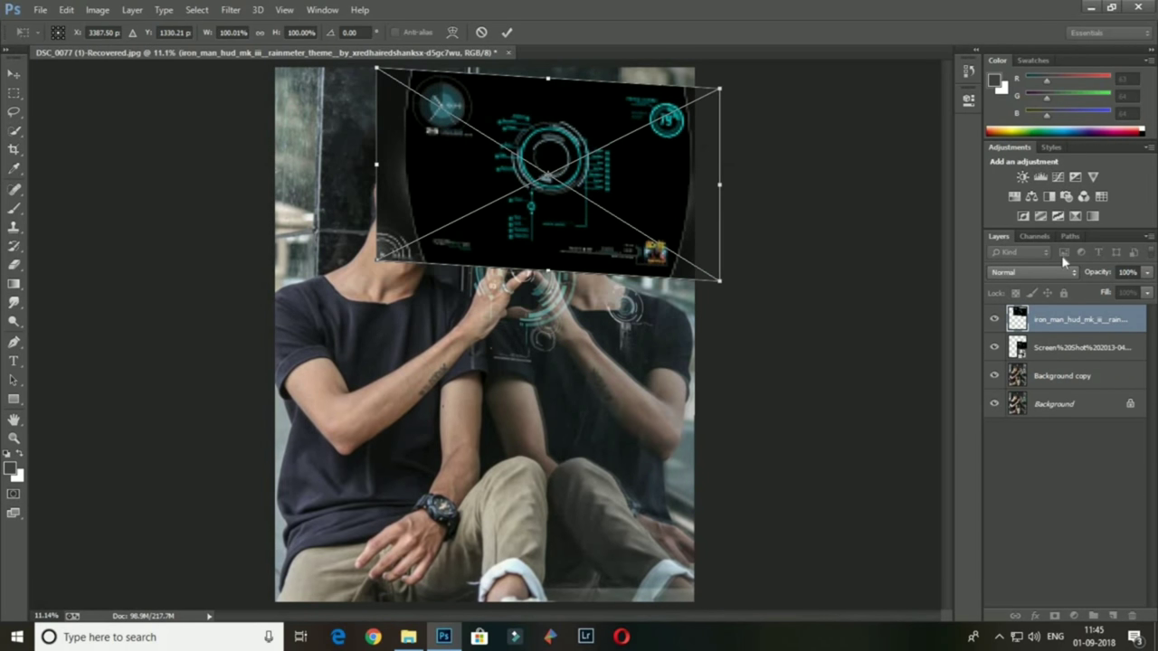
Set the iron_man_hud layer to Screen, move it over the upper reflection and shrink it
{"action": "left_click", "coordinate": [1033, 273]}
{"action": "left_click", "coordinate": [1022, 144]}
{"action": "mouse_move", "coordinate": [735, 279]}
{"action": "left_mouse_down"}
{"action": "mouse_move", "coordinate": [685, 243]}
{"action": "mouse_move", "coordinate": [699, 227]}
{"action": "left_mouse_up"}
{"action": "right_click", "coordinate": [664, 205]}
{"action": "left_click", "coordinate": [688, 246]}
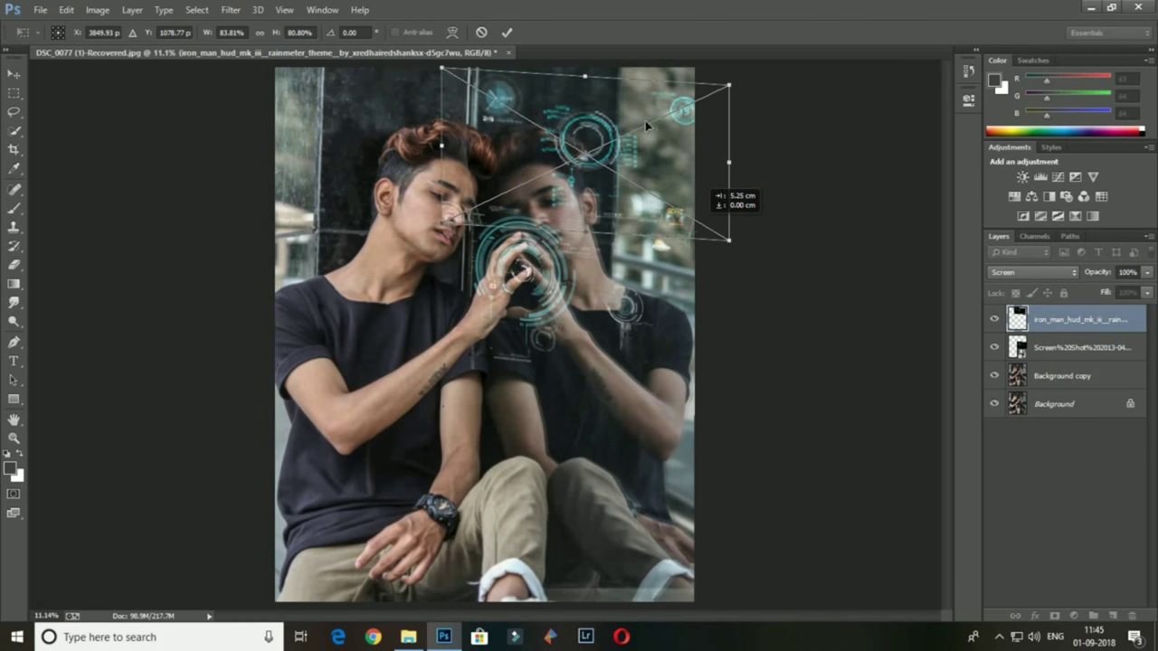
{"action": "left_click", "coordinate": [507, 32]}
{"action": "key", "text": "z"}
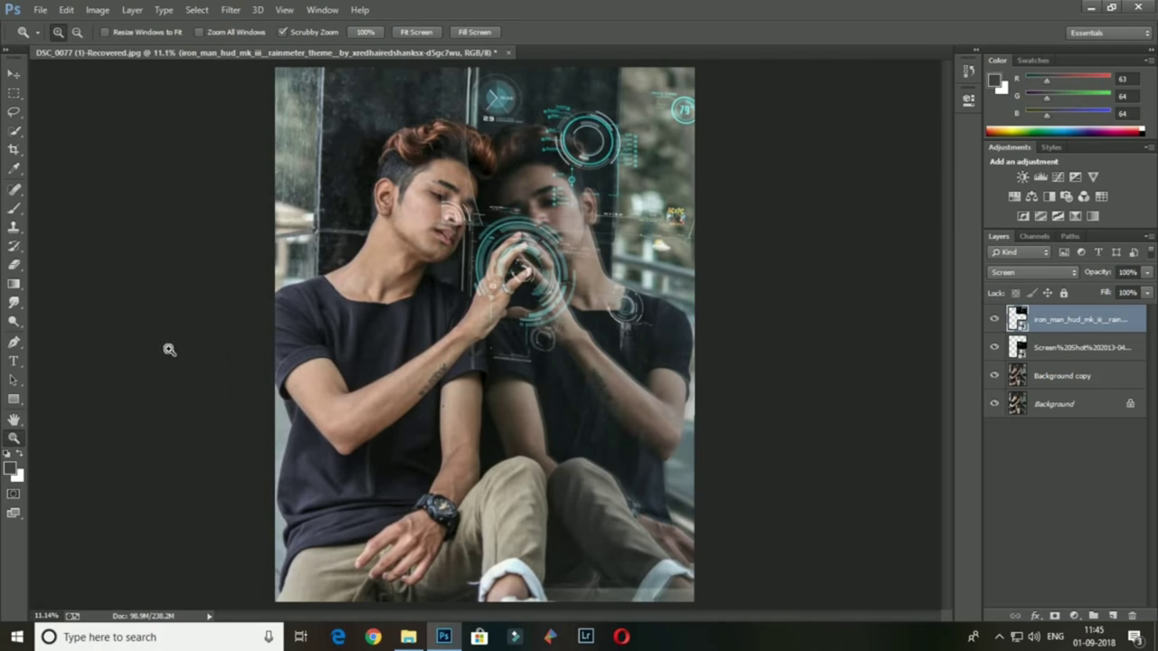
{"action": "key", "text": "alt+Tab"}
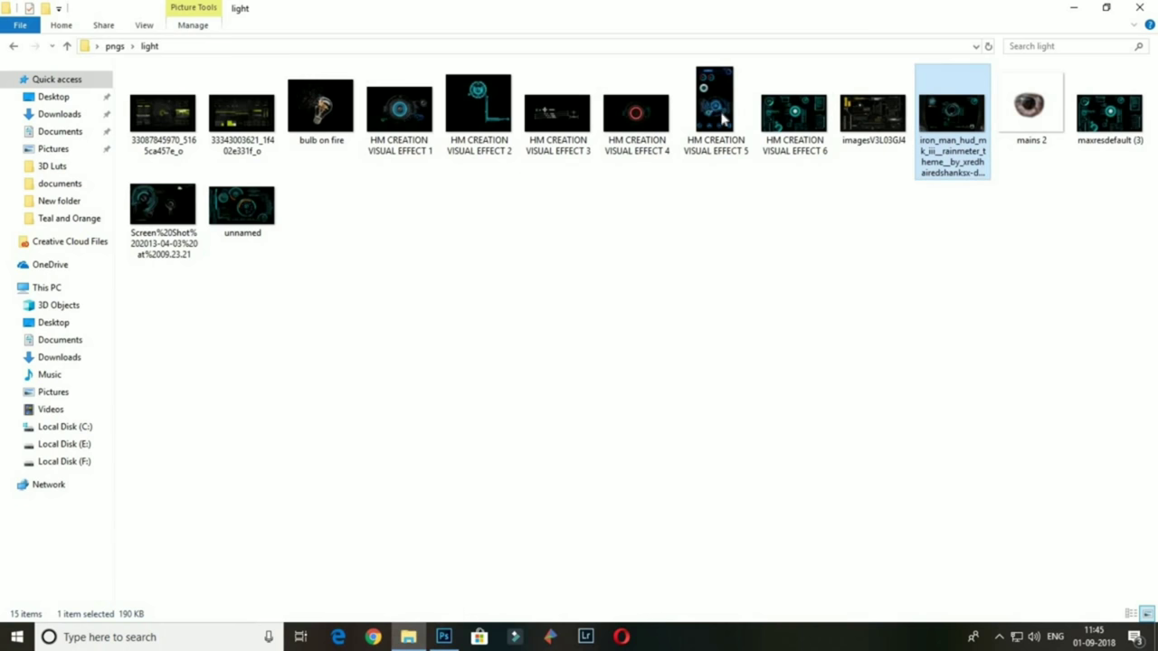
Drop the 'unnamed' HUD image onto the photo, shift it down-right and set it to Screen
{"action": "mouse_move", "coordinate": [887, 127]}
{"action": "left_mouse_down"}
{"action": "mouse_move", "coordinate": [302, 271]}
{"action": "mouse_move", "coordinate": [528, 469]}
{"action": "left_mouse_up"}
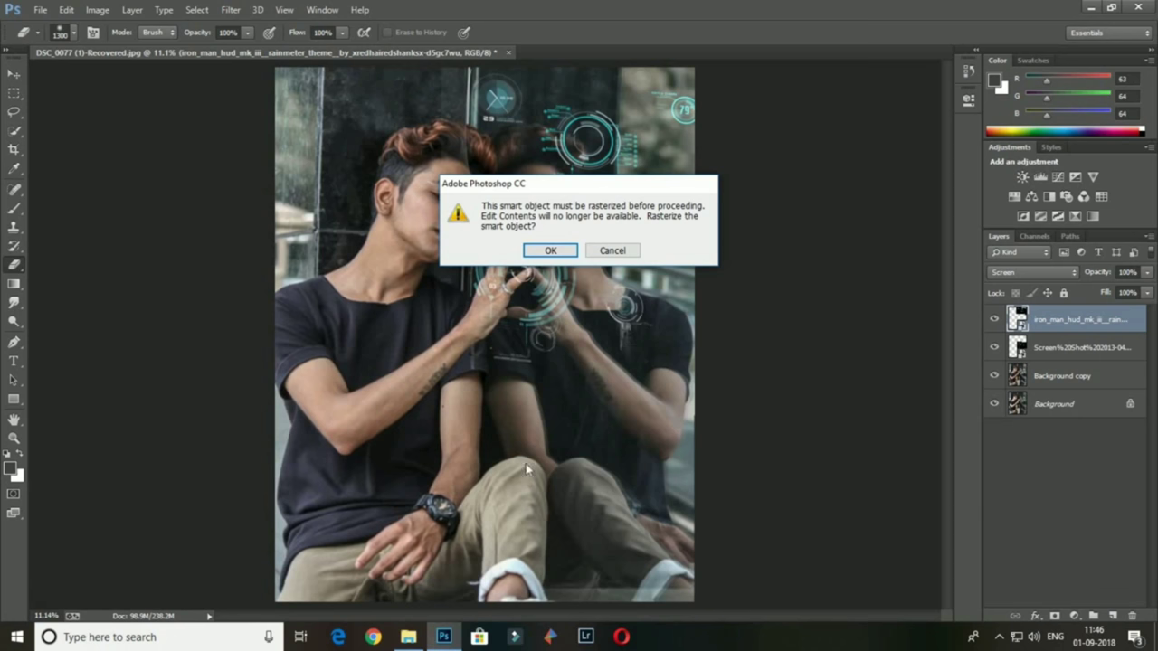
{"action": "left_click", "coordinate": [602, 254]}
{"action": "left_click", "coordinate": [408, 637]}
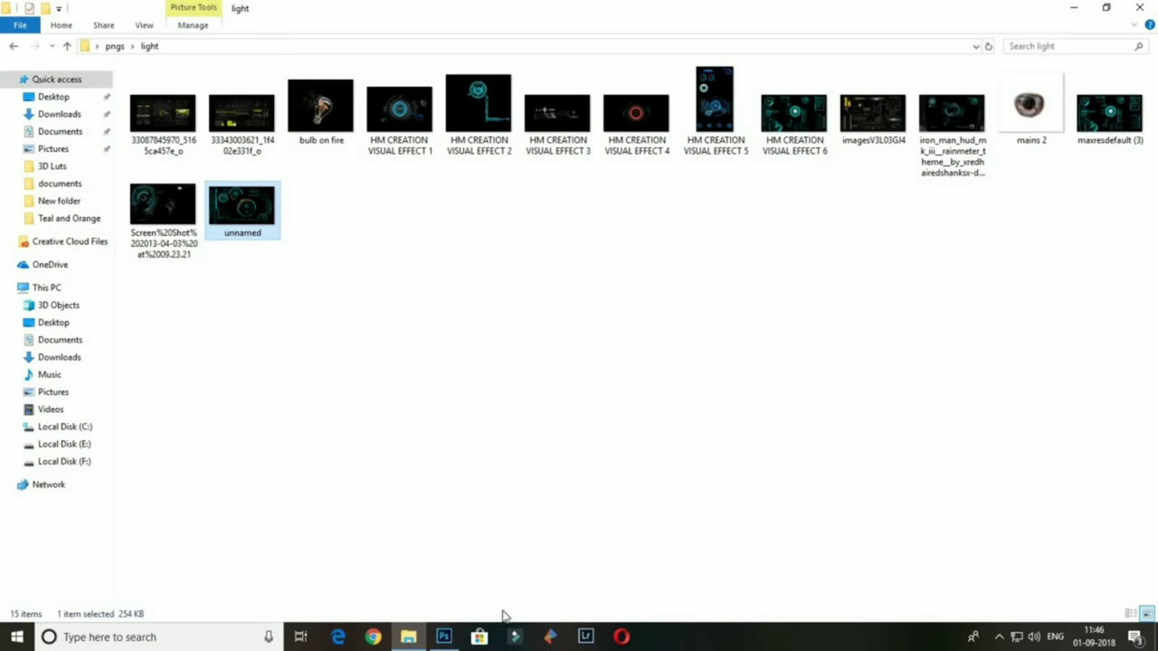
{"action": "left_click_drag", "start_coordinate": [240, 208], "coordinate": [499, 437]}
{"action": "left_click_drag", "start_coordinate": [582, 389], "coordinate": [621, 415]}
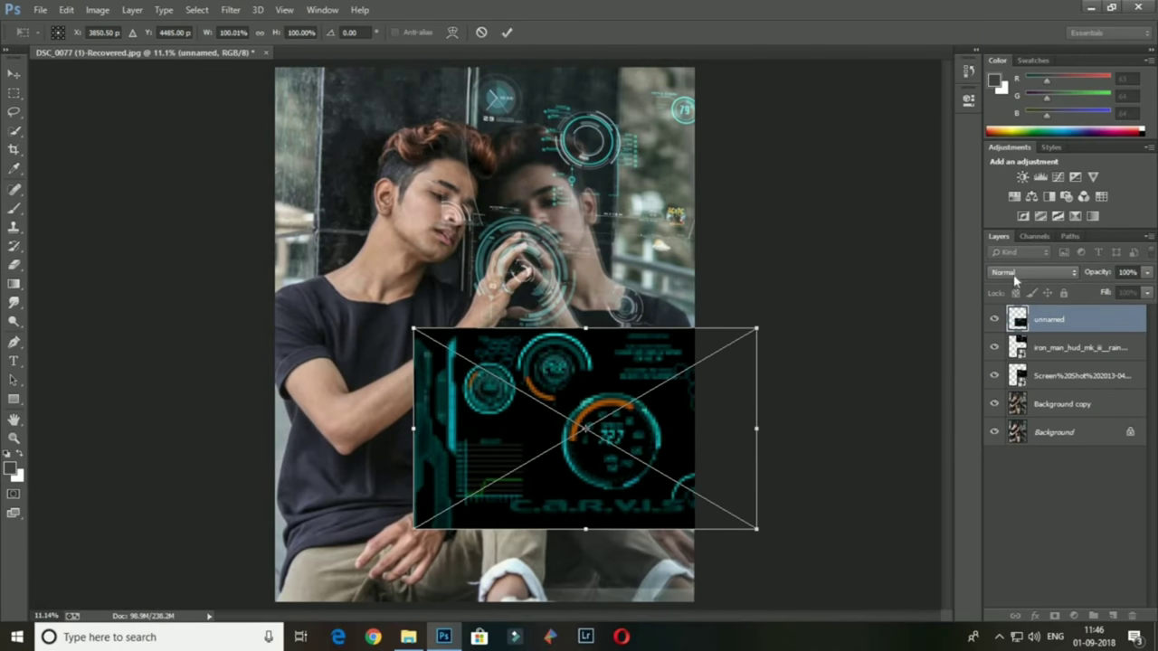
{"action": "left_click", "coordinate": [1031, 271]}
{"action": "left_click", "coordinate": [1022, 136]}
Perspective-skew and resize the unnamed HUD over the reflection's lower right
{"action": "right_click", "coordinate": [563, 360]}
{"action": "left_click", "coordinate": [621, 453]}
{"action": "left_click_drag", "start_coordinate": [756, 428], "coordinate": [757, 446]}
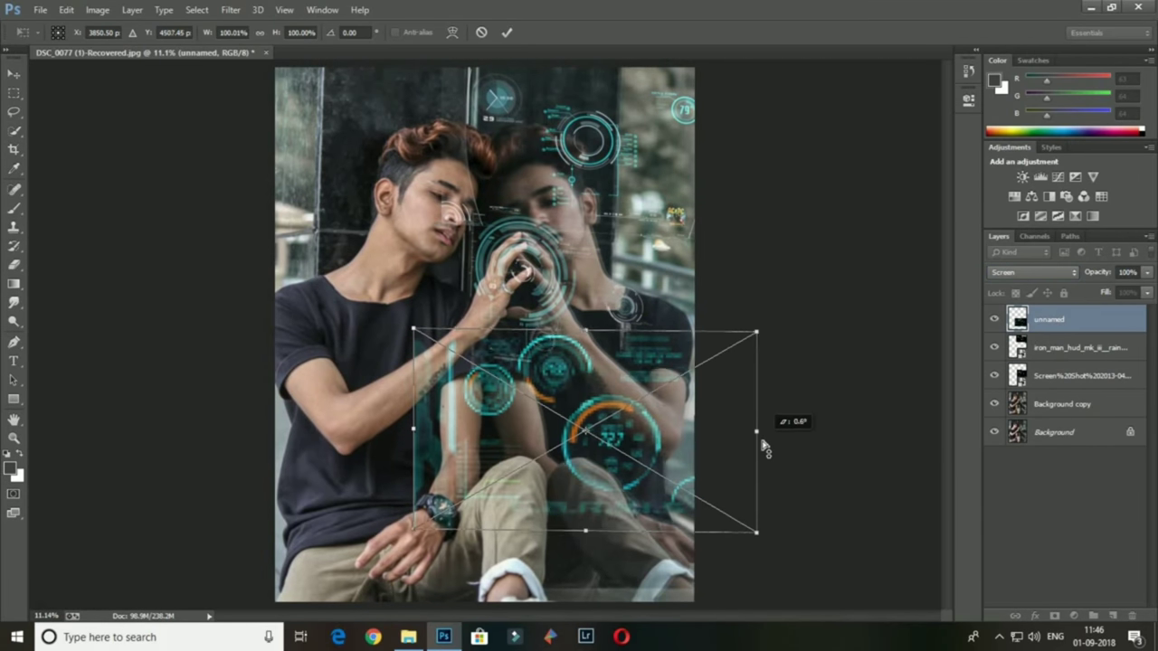
{"action": "mouse_move", "coordinate": [756, 546]}
{"action": "left_mouse_down"}
{"action": "mouse_move", "coordinate": [706, 523]}
{"action": "mouse_move", "coordinate": [724, 507]}
{"action": "left_mouse_up"}
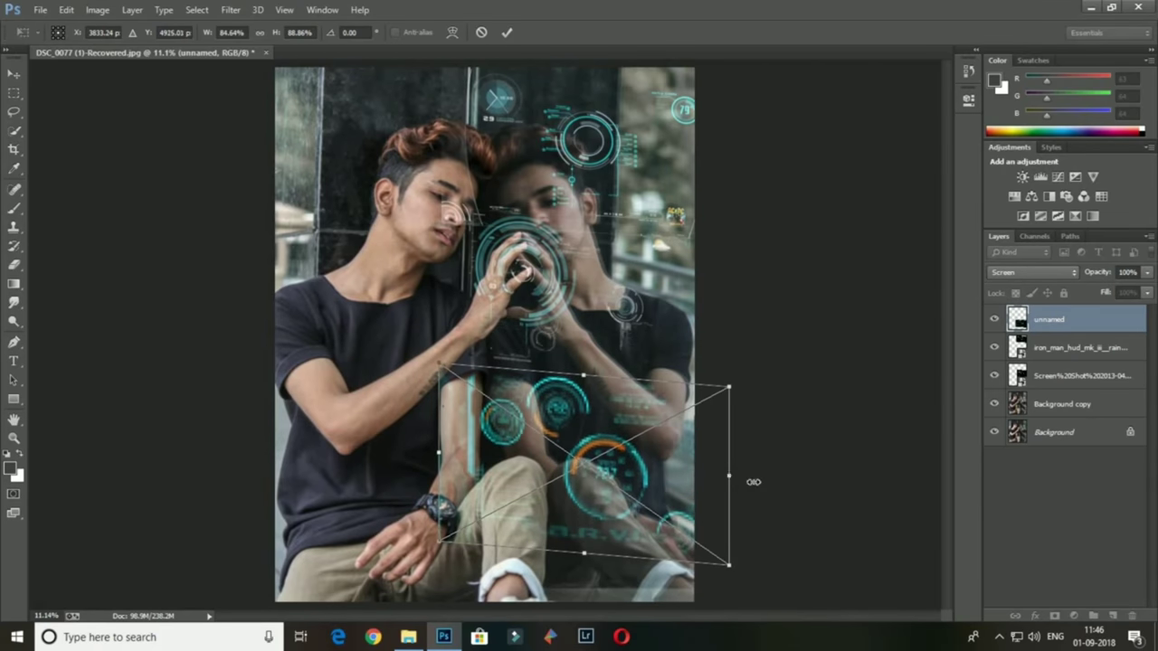
{"action": "mouse_move", "coordinate": [665, 541]}
{"action": "left_mouse_down"}
{"action": "mouse_move", "coordinate": [669, 550]}
{"action": "mouse_move", "coordinate": [665, 534]}
{"action": "left_mouse_up"}
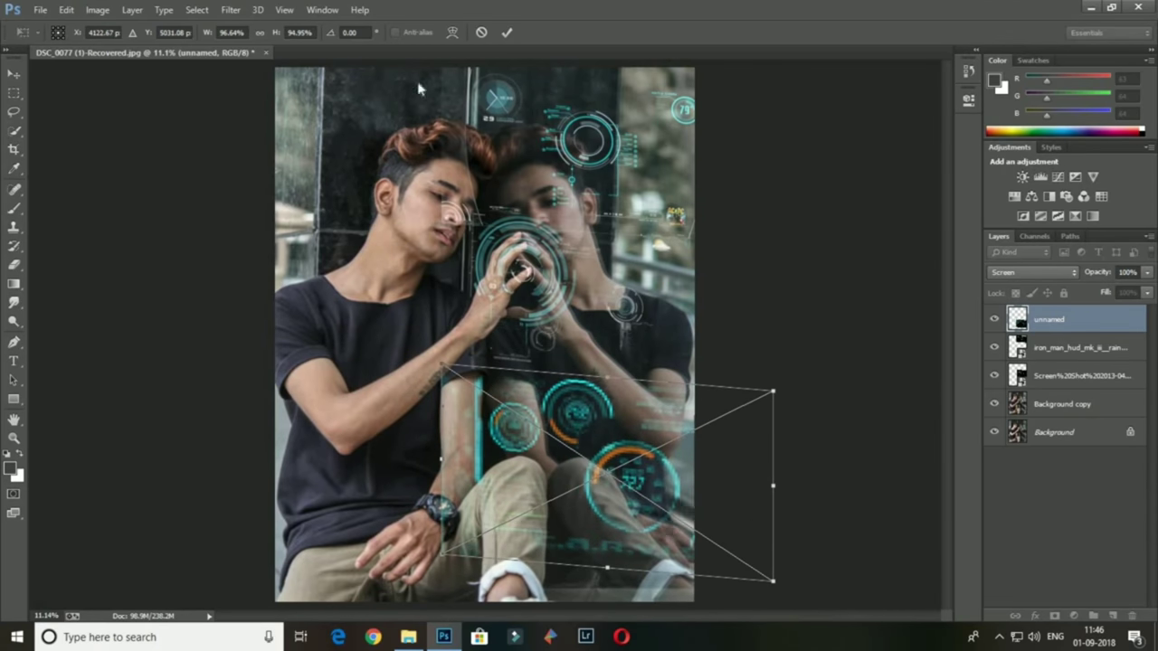
{"action": "key", "text": "e"}
{"action": "key", "text": "Return"}
{"action": "left_click", "coordinate": [14, 438]}
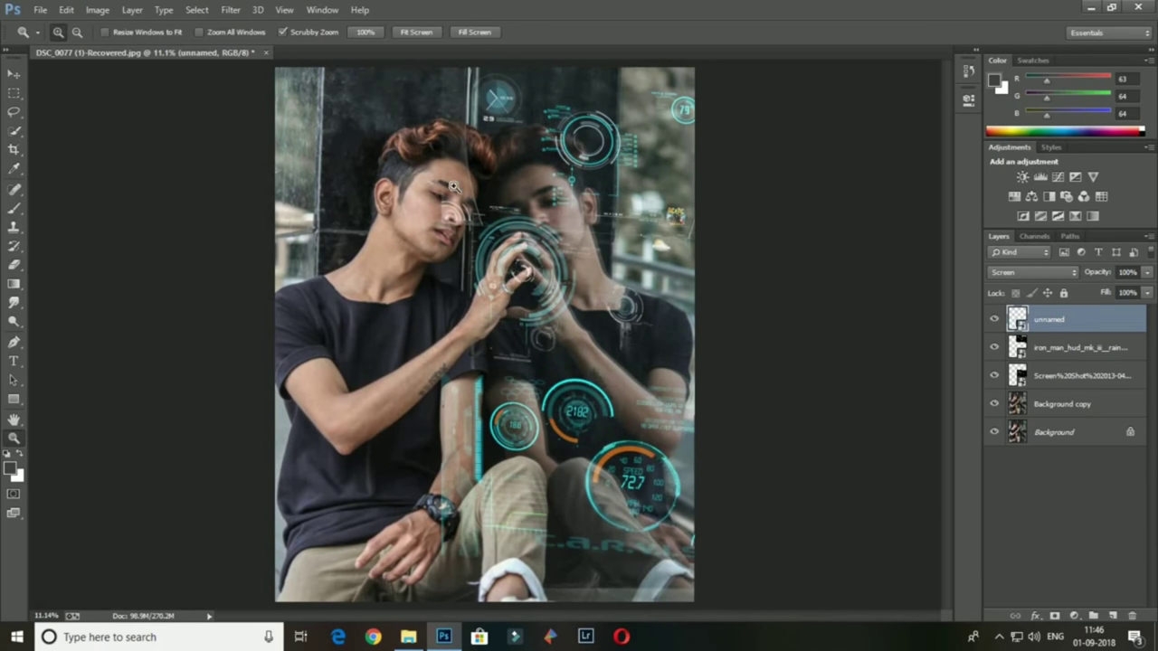
{"action": "left_click", "coordinate": [506, 162]}
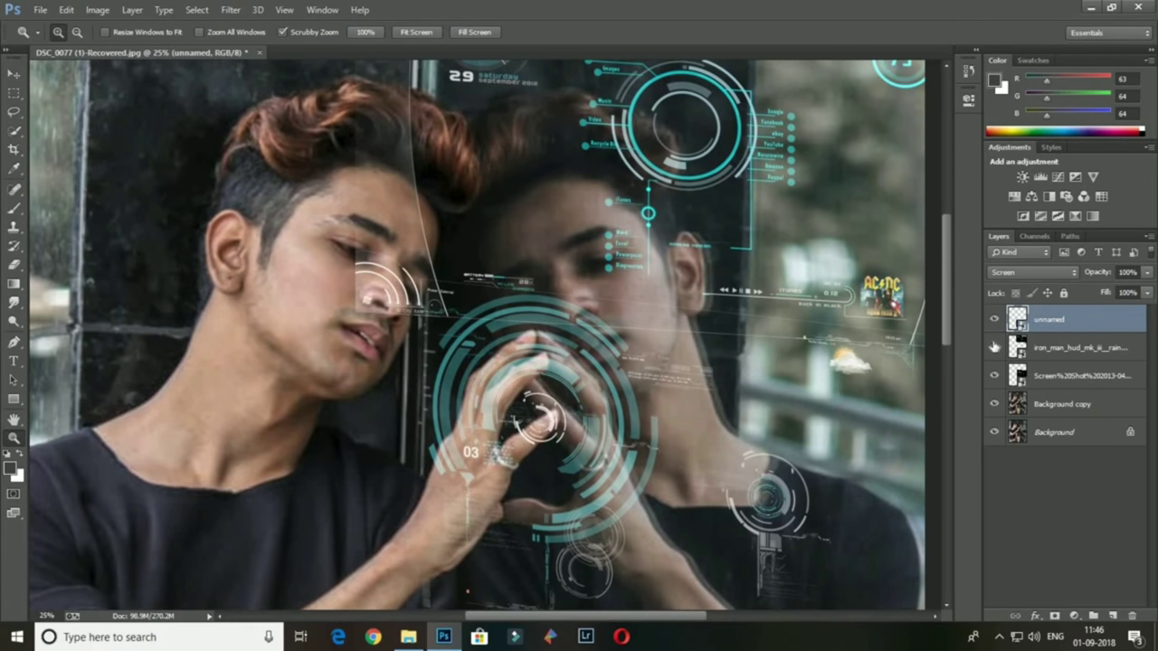
Switch to the Eraser with a soft 600 px brush
{"action": "scroll", "coordinate": [504, 326], "scroll_direction": "up", "scroll_amount": 1}
{"action": "scroll", "coordinate": [504, 325], "scroll_direction": "up", "scroll_amount": 1}
{"action": "key", "text": "e"}
{"action": "right_click", "coordinate": [504, 326]}
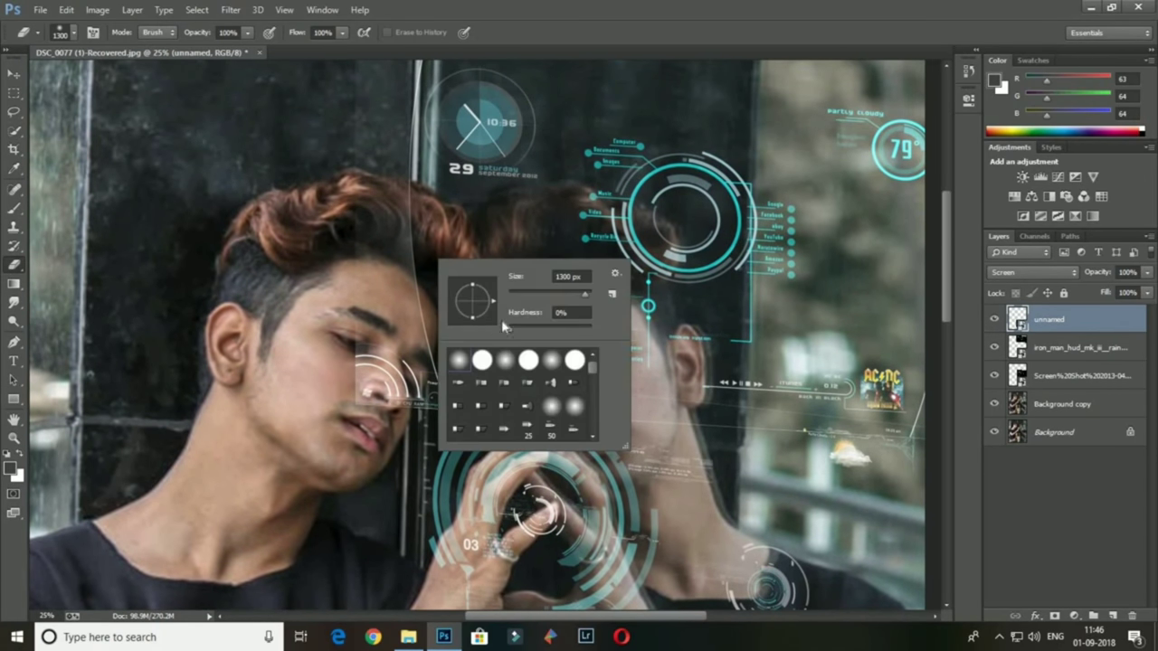
{"action": "left_click", "coordinate": [443, 265]}
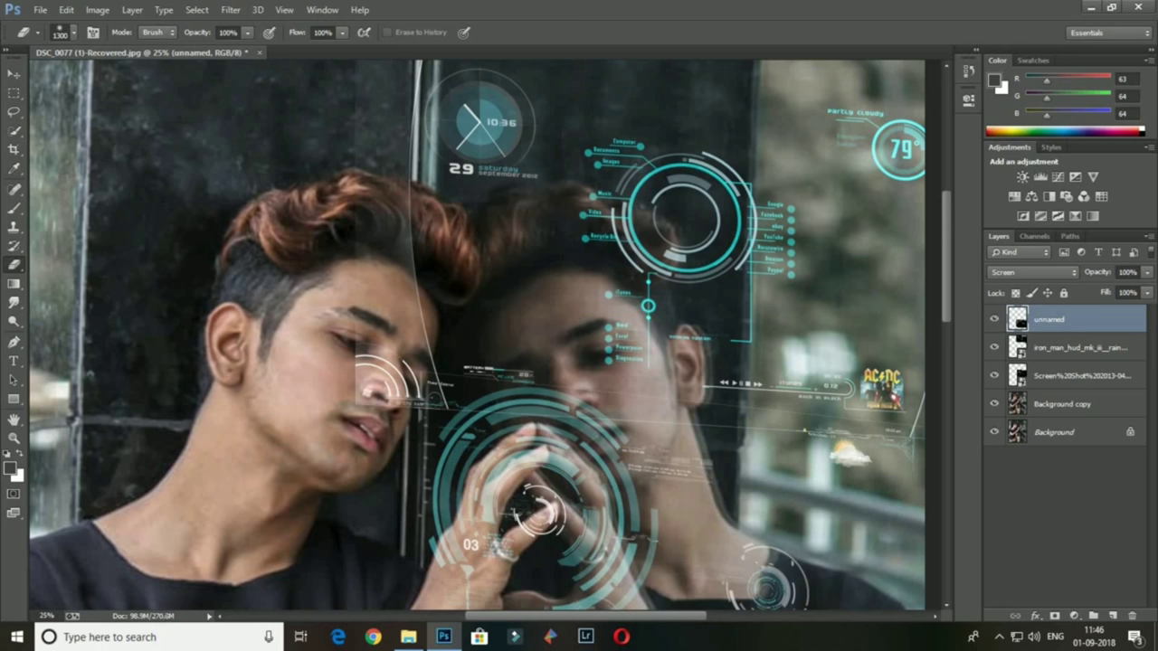
{"action": "right_click", "coordinate": [503, 277]}
{"action": "type", "text": "34"}
{"action": "key", "text": "Return"}
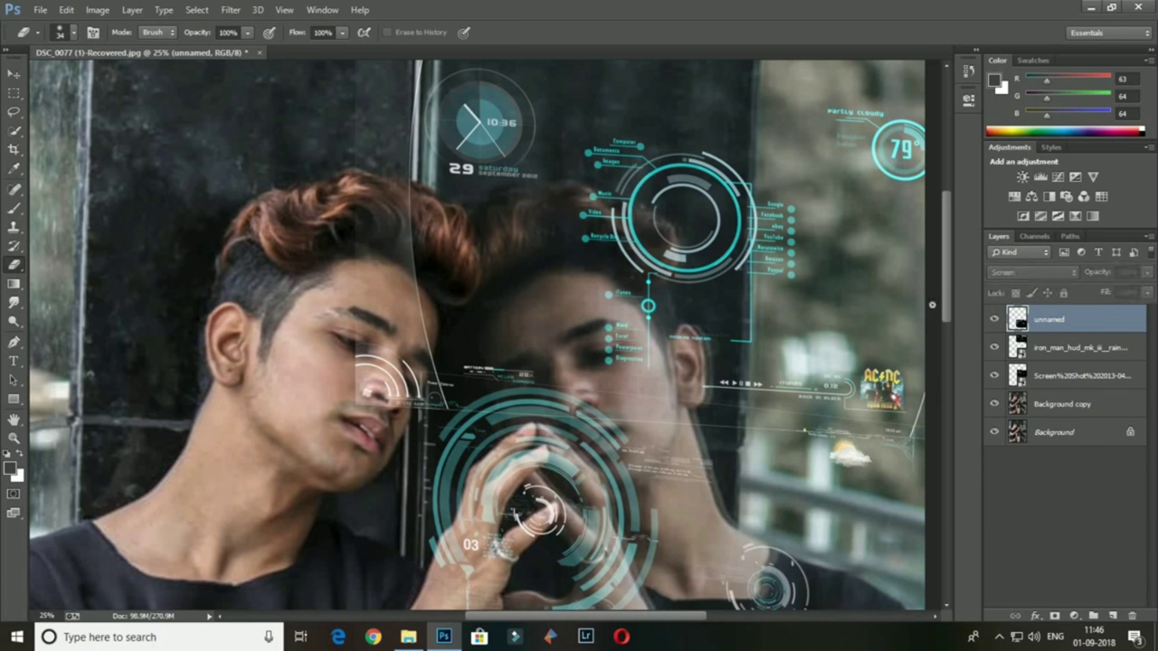
Select the iron_man_hud layer and rasterize it
{"action": "left_click", "coordinate": [996, 375]}
{"action": "left_click_drag", "start_coordinate": [997, 375], "coordinate": [996, 347]}
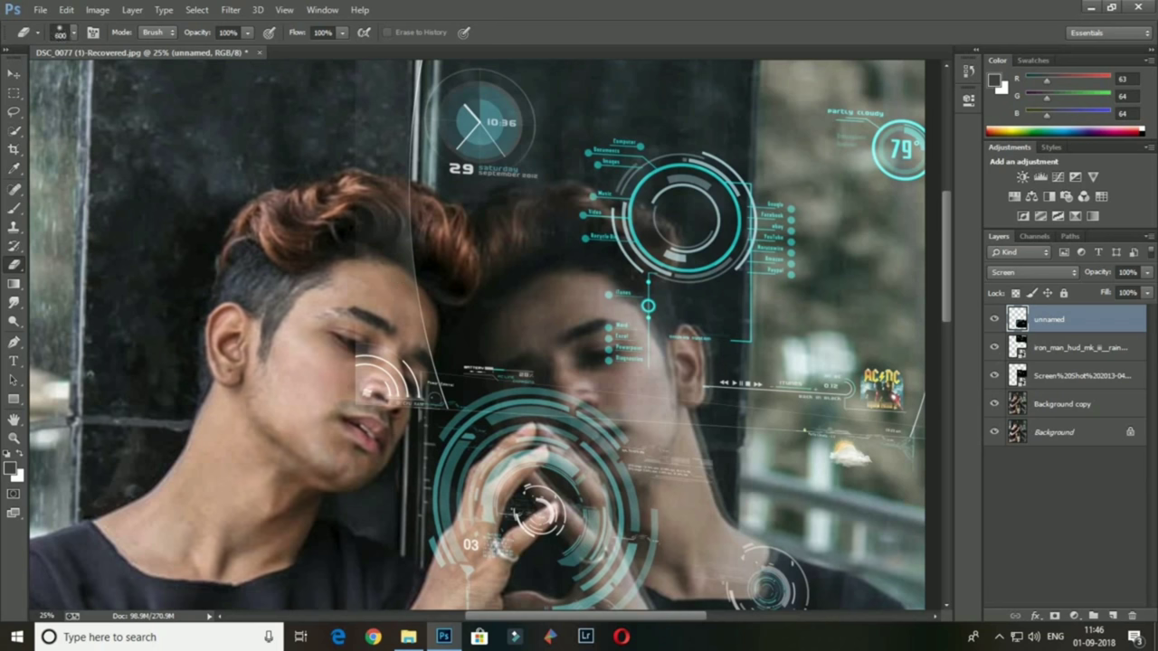
{"action": "left_click", "coordinate": [1049, 347]}
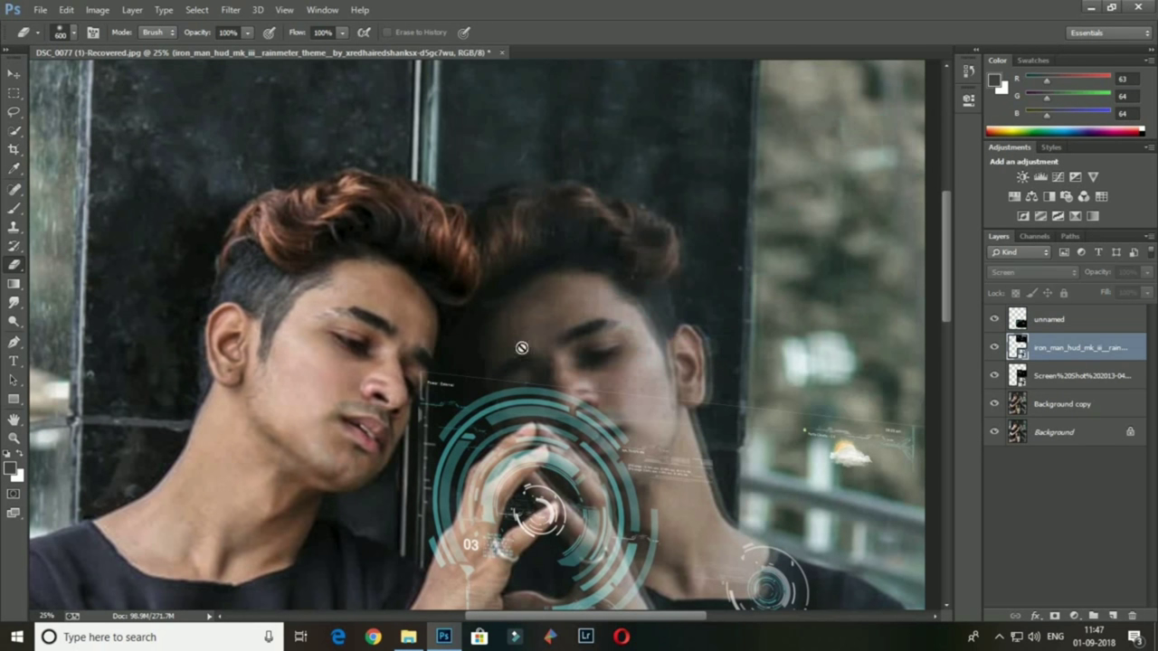
{"action": "left_click", "coordinate": [421, 287]}
{"action": "left_click", "coordinate": [548, 255]}
Erase the iron_man HUD from the man's hair, nose, cheek and the AC/DC poster
{"action": "left_click_drag", "start_coordinate": [399, 246], "coordinate": [383, 208]}
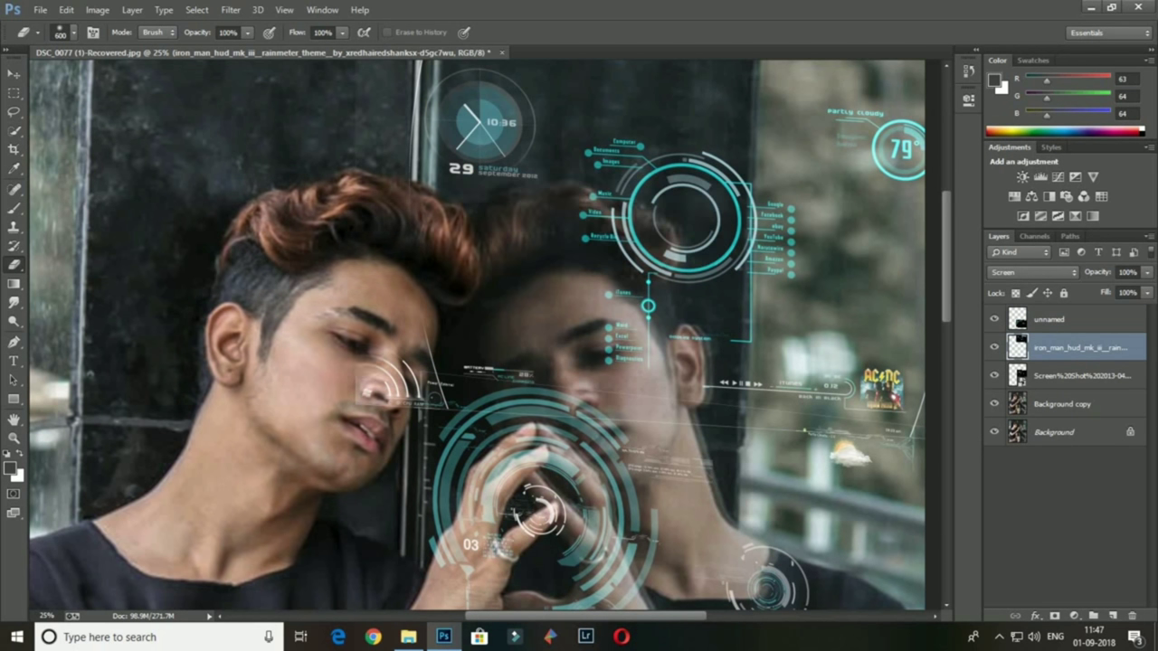
{"action": "left_click_drag", "start_coordinate": [390, 381], "coordinate": [431, 371]}
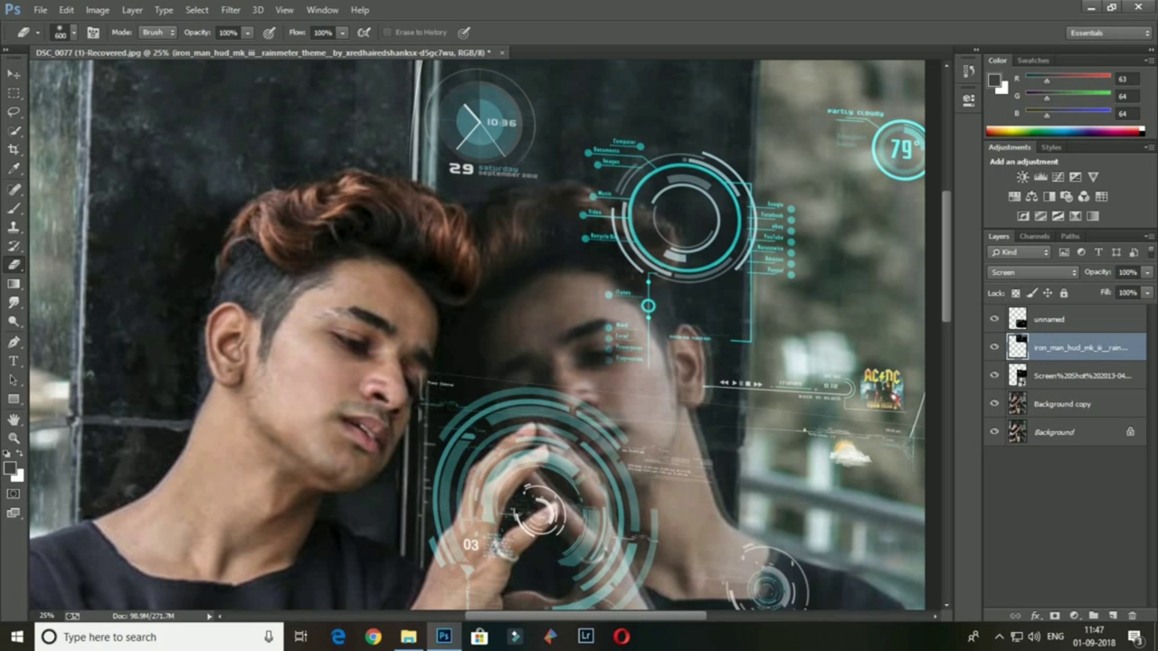
{"action": "left_click_drag", "start_coordinate": [914, 418], "coordinate": [879, 383]}
{"action": "scroll", "coordinate": [477, 336], "scroll_direction": "down", "scroll_amount": 2}
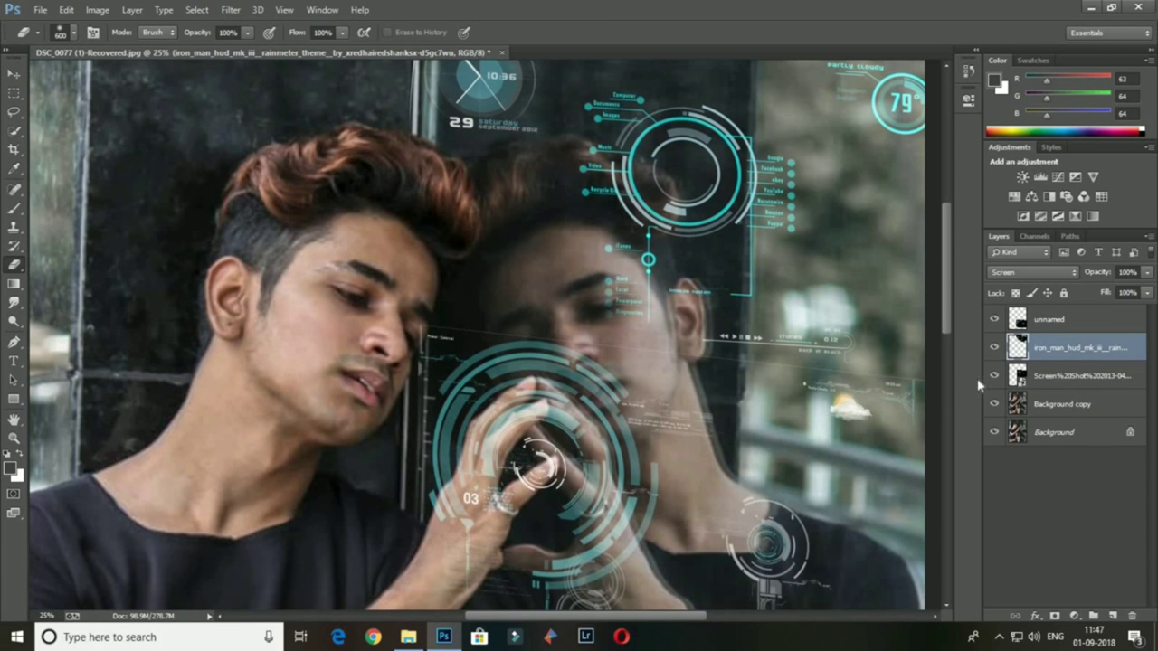
{"action": "left_click", "coordinate": [1077, 376]}
Erase HUD over the reflected face, zoom in on the hands and shrink the eraser to 90
{"action": "left_click_drag", "start_coordinate": [532, 302], "coordinate": [488, 221]}
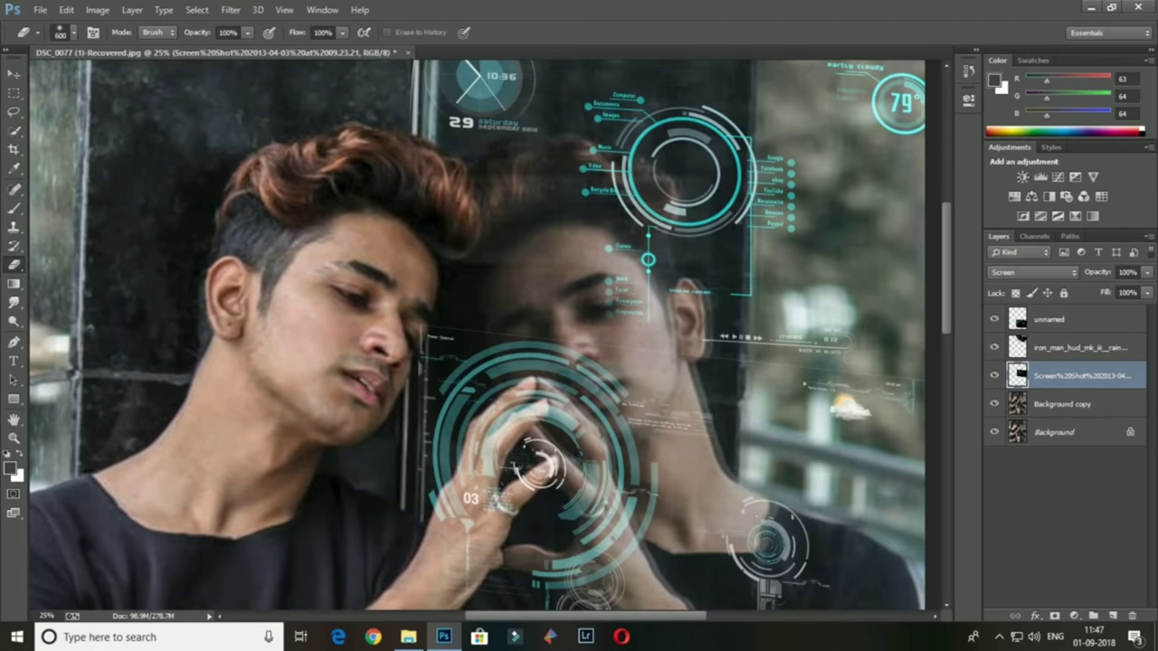
{"action": "scroll", "coordinate": [477, 335], "scroll_direction": "down", "scroll_amount": 3}
{"action": "key", "text": "z"}
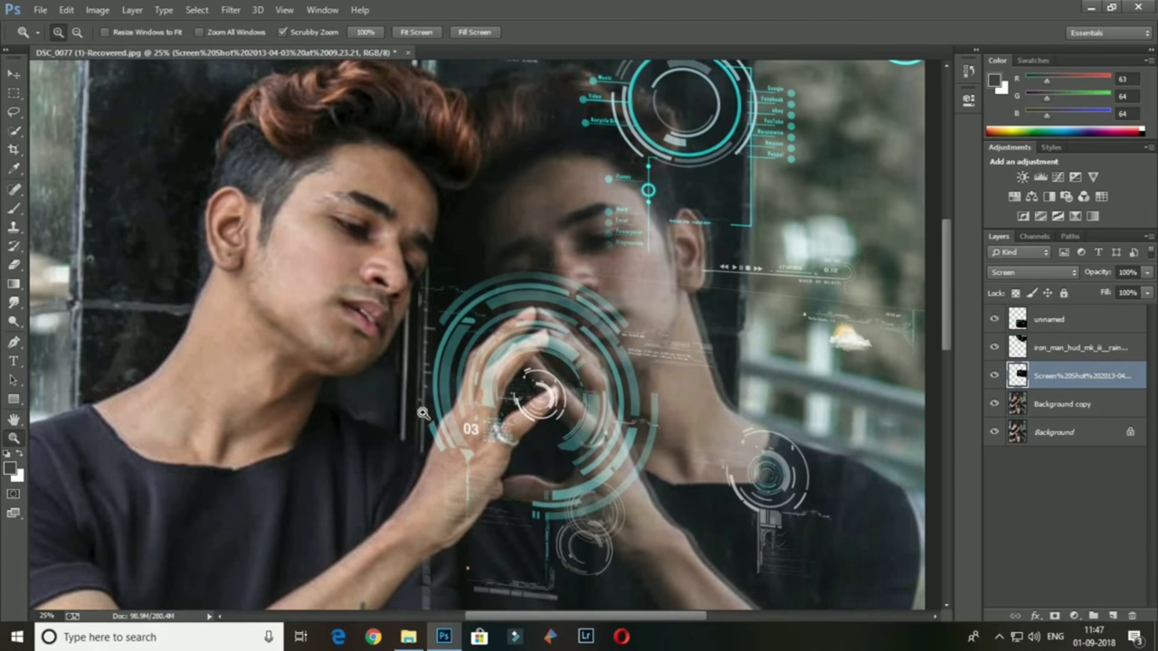
{"action": "left_click", "coordinate": [514, 388]}
{"action": "scroll", "coordinate": [340, 332], "scroll_direction": "down", "scroll_amount": 1}
{"action": "key", "text": "e"}
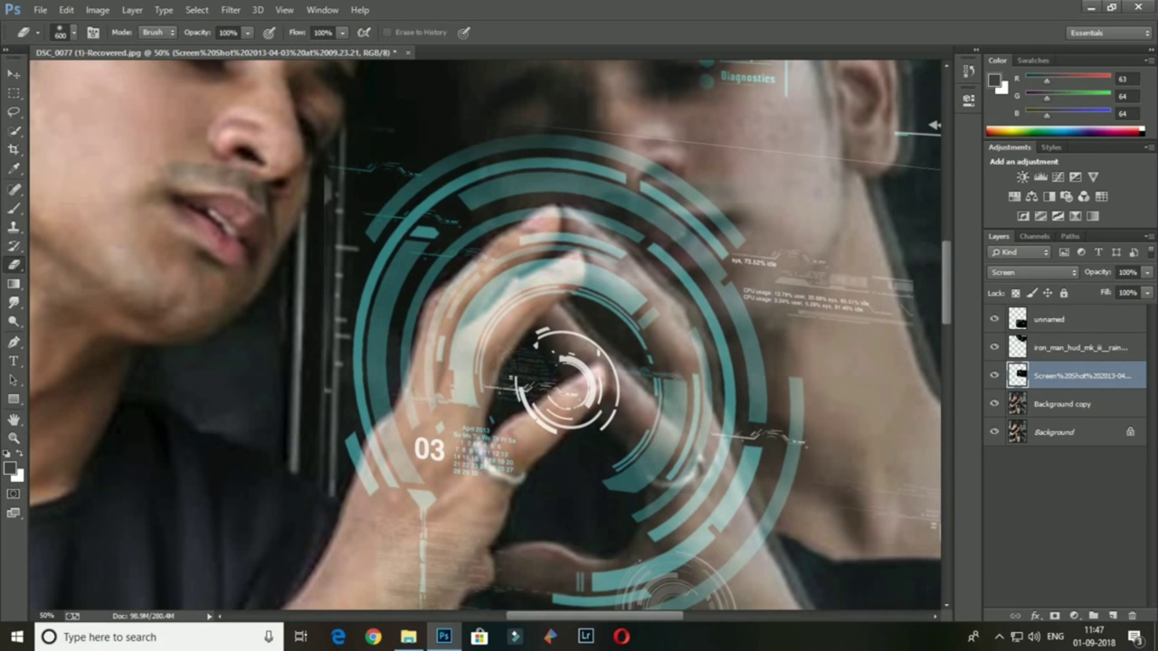
{"action": "key", "text": "bracketleft"}
{"action": "key", "text": "bracketleft"}
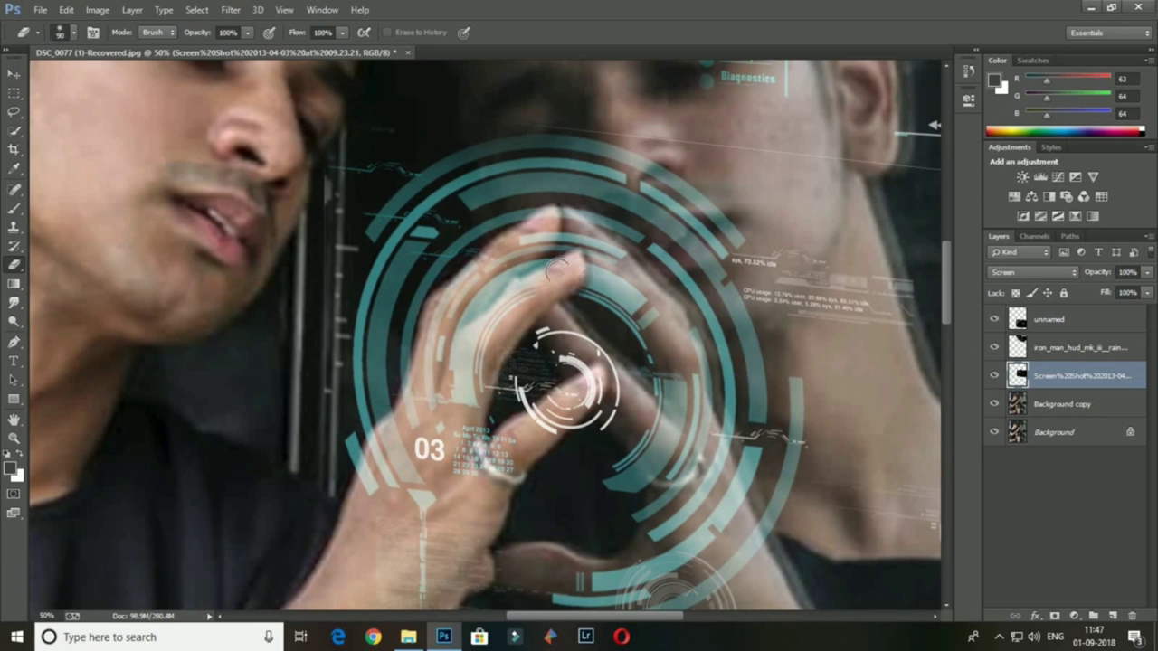
Erase the HUD rings from the fingers and near the '03' label, then fit the view
{"action": "left_click_drag", "start_coordinate": [556, 268], "coordinate": [489, 361]}
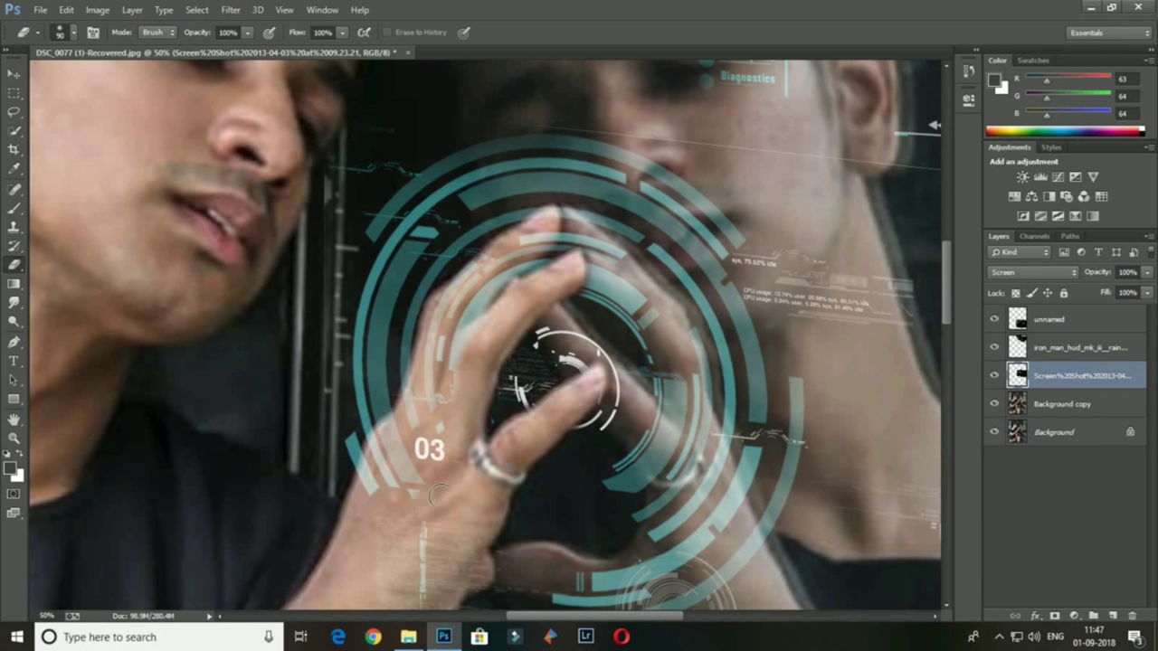
{"action": "left_click_drag", "start_coordinate": [405, 479], "coordinate": [374, 453]}
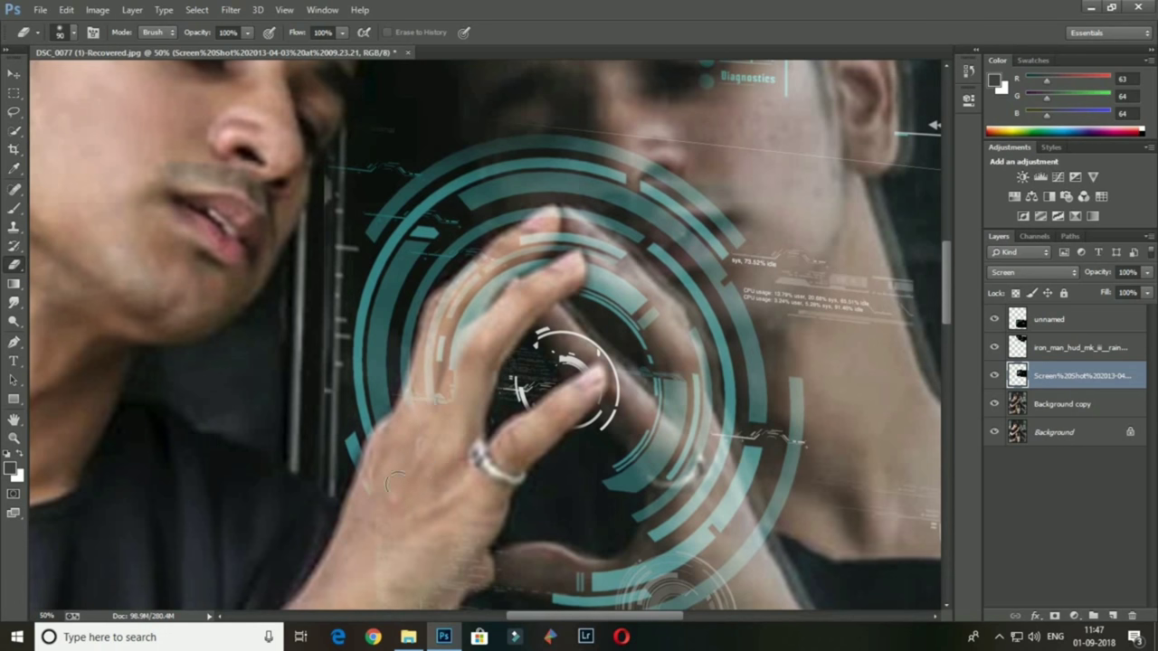
{"action": "scroll", "coordinate": [395, 483], "scroll_direction": "down", "scroll_amount": 1}
{"action": "scroll", "coordinate": [385, 470], "scroll_direction": "down", "scroll_amount": 1}
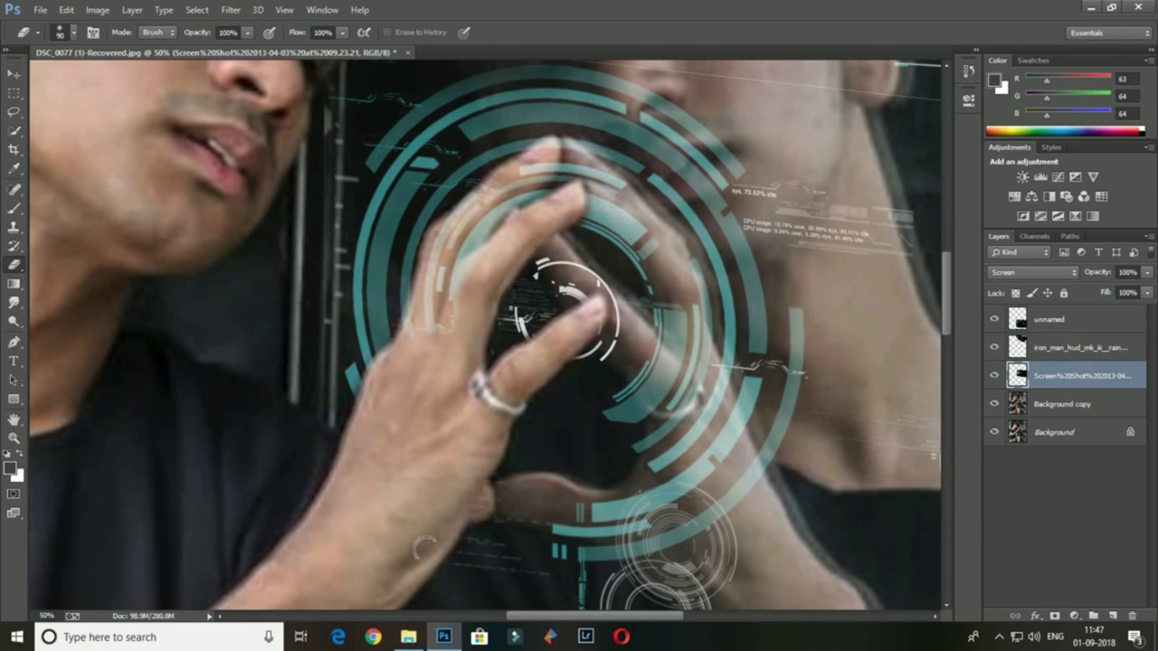
{"action": "scroll", "coordinate": [457, 294], "scroll_direction": "up", "scroll_amount": 1}
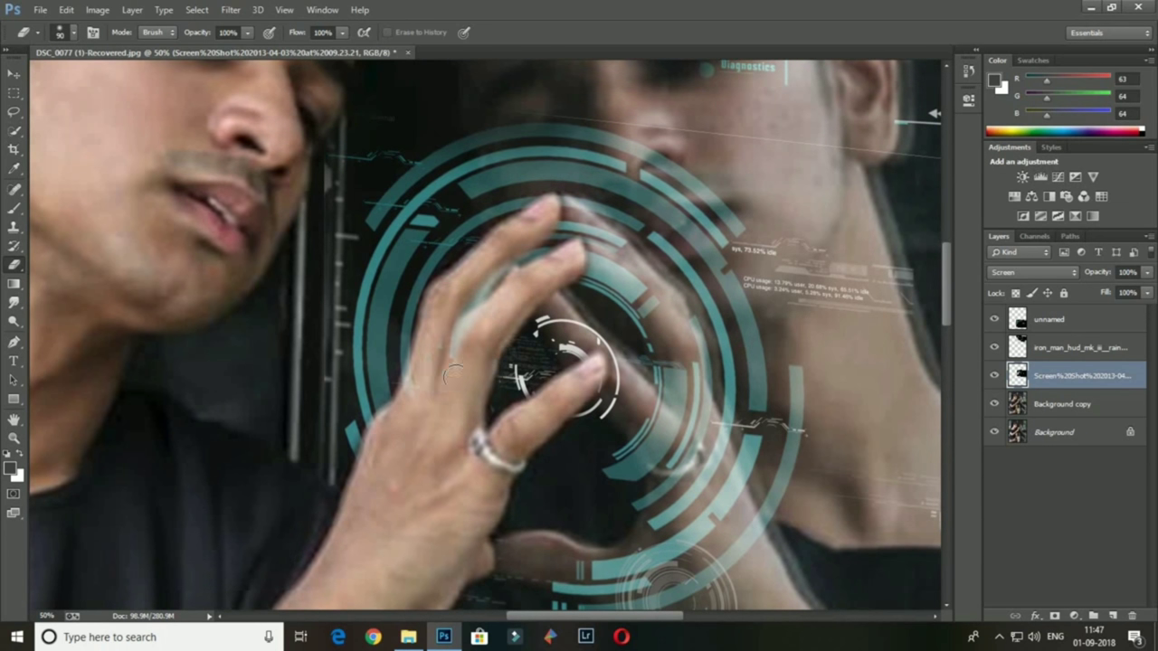
{"action": "scroll", "coordinate": [412, 395], "scroll_direction": "up", "scroll_amount": 1}
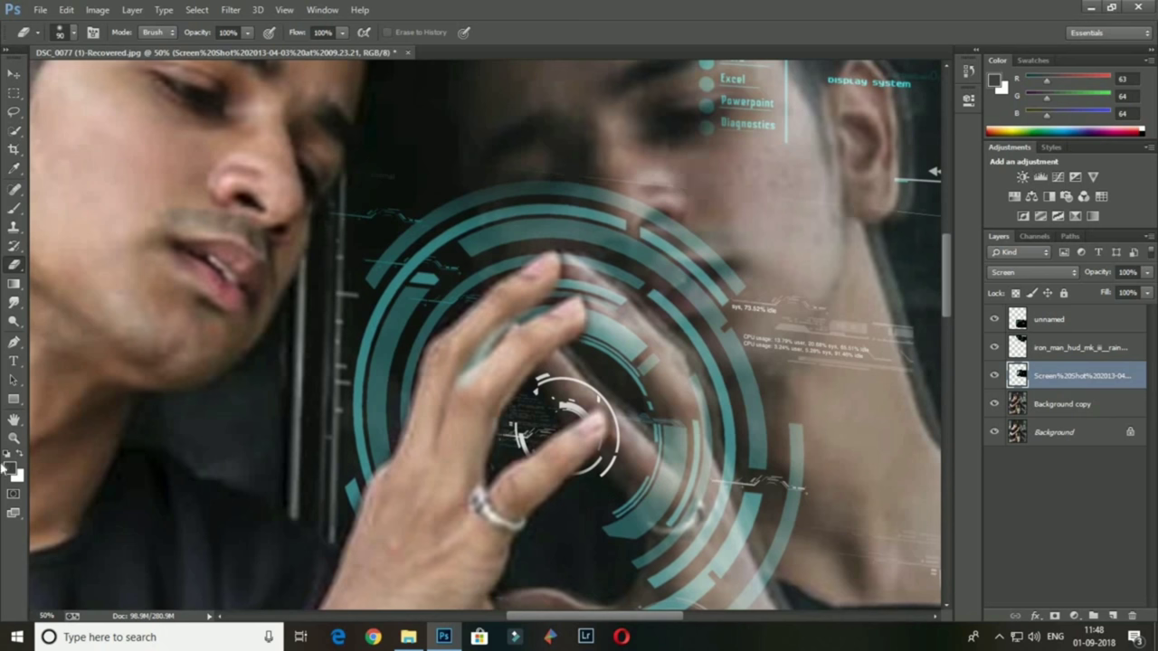
{"action": "left_click", "coordinate": [13, 437]}
{"action": "left_click", "coordinate": [413, 32]}
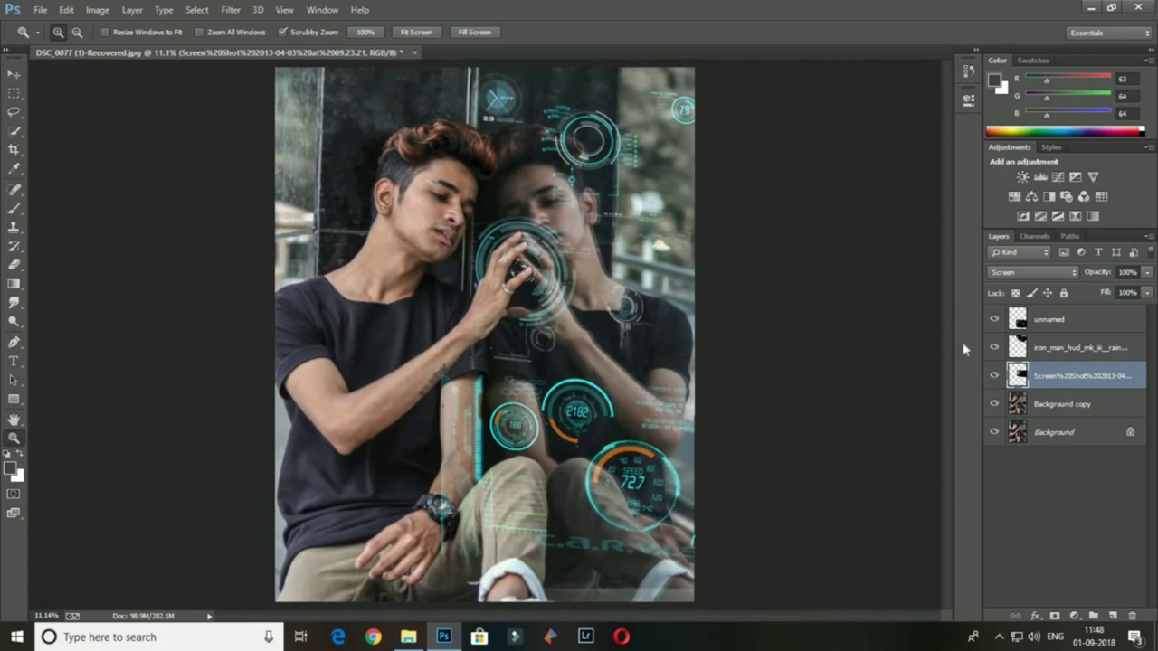
Select the iron_man_hud layer and move it slightly right and down
{"action": "left_click", "coordinate": [500, 257]}
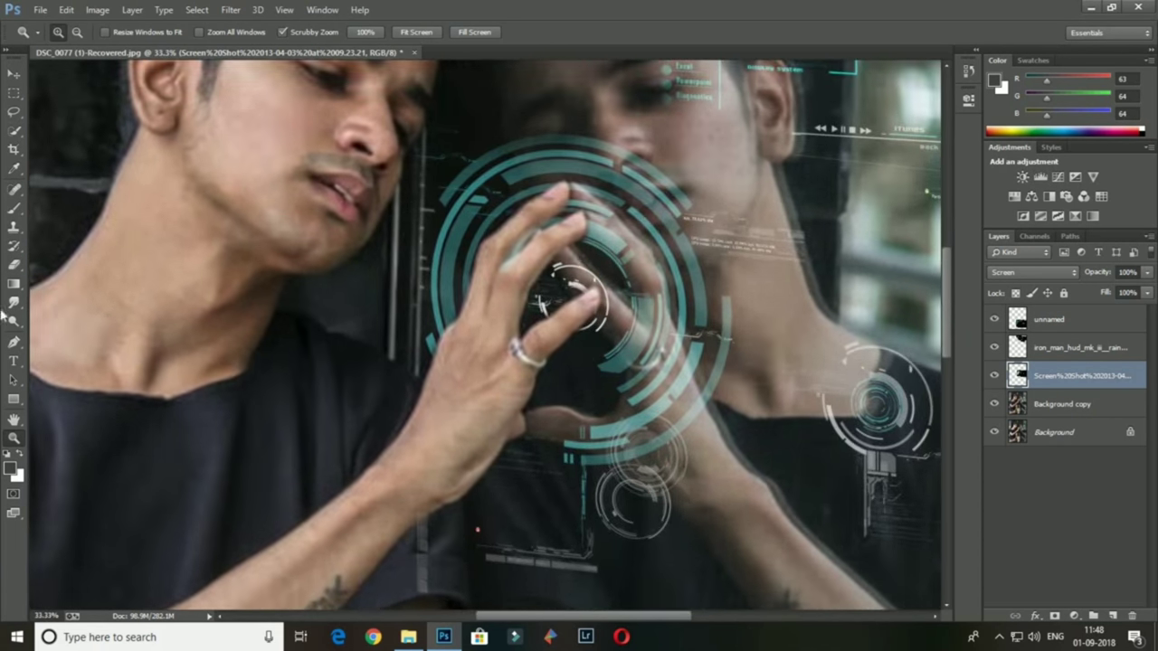
{"action": "left_click", "coordinate": [15, 264]}
{"action": "left_click", "coordinate": [13, 440]}
{"action": "key", "text": "ctrl+0"}
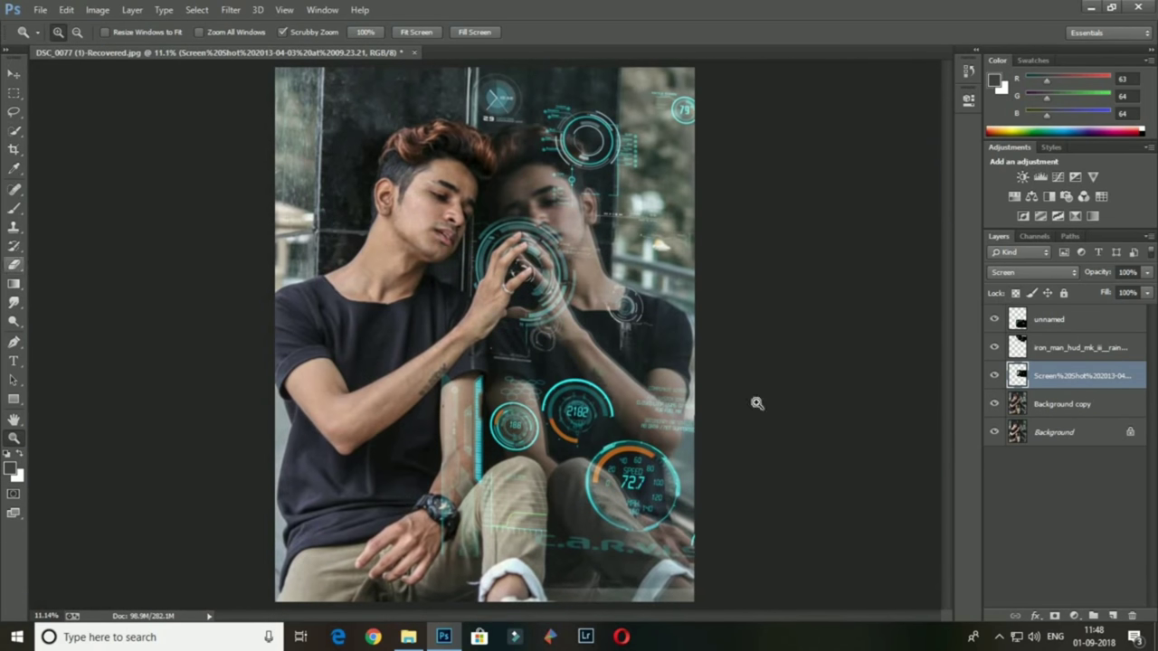
{"action": "left_click", "coordinate": [995, 320]}
{"action": "left_click", "coordinate": [1041, 380]}
{"action": "left_click", "coordinate": [1019, 349]}
{"action": "key", "text": "v"}
{"action": "left_click_drag", "start_coordinate": [614, 202], "coordinate": [613, 222]}
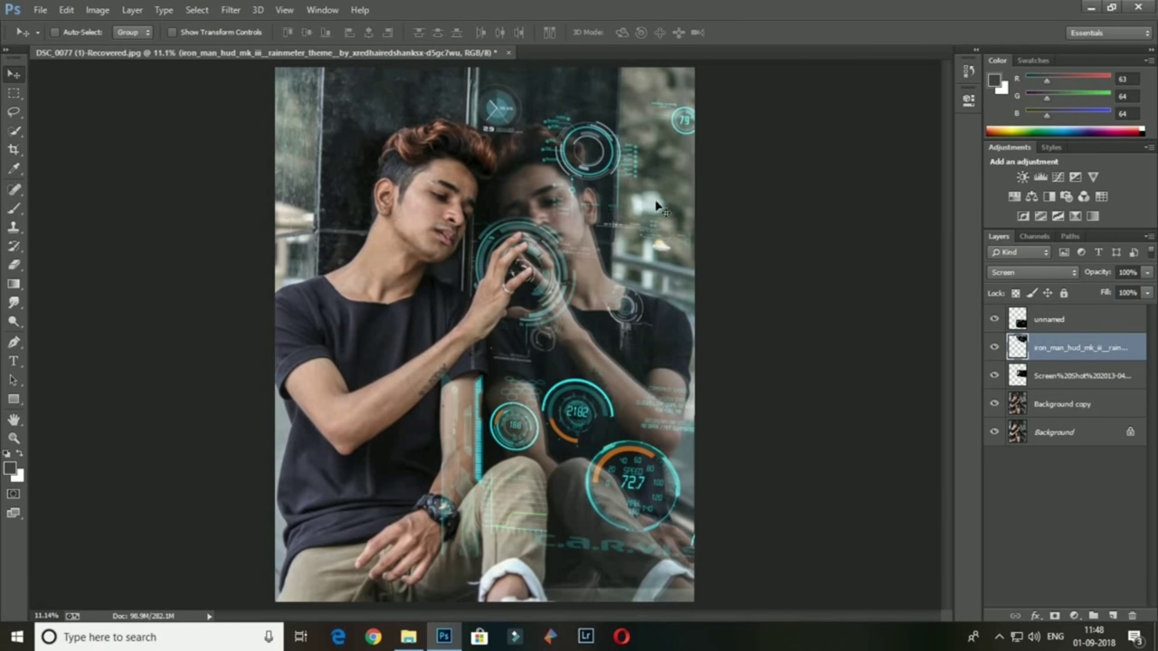
Perspective-distort the iron_man_hud layer so its right side tilts to match the mirror
{"action": "key", "text": "ctrl+t"}
{"action": "right_click", "coordinate": [670, 155]}
{"action": "left_click", "coordinate": [748, 259]}
{"action": "left_click_drag", "start_coordinate": [729, 166], "coordinate": [695, 208]}
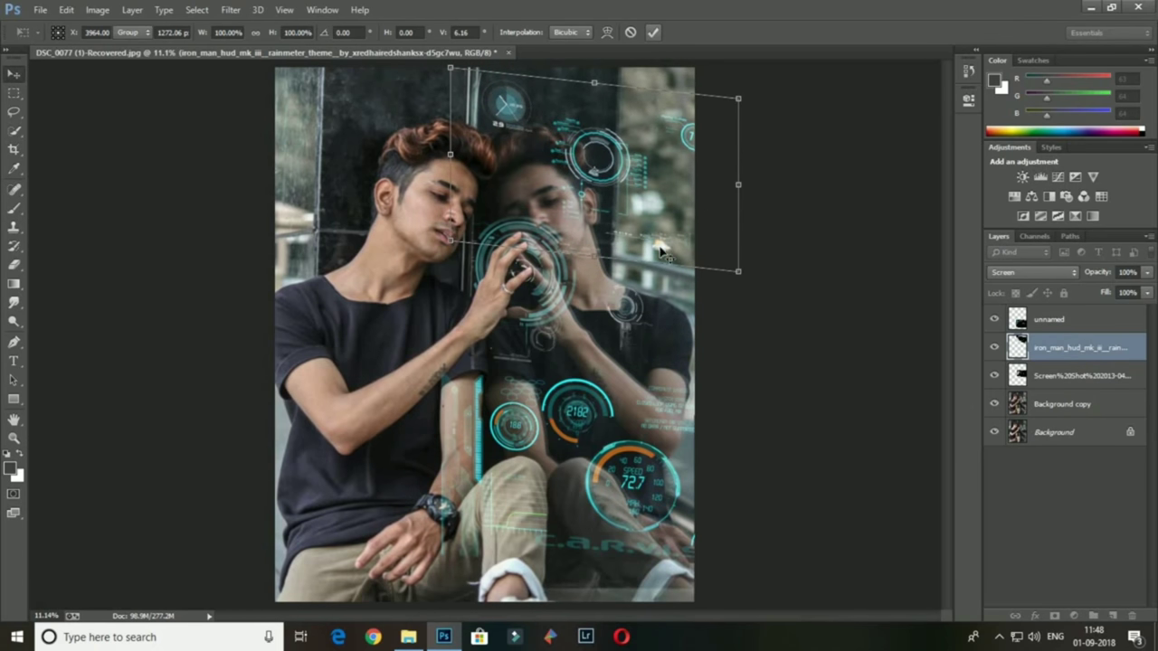
{"action": "left_click", "coordinate": [653, 31]}
Perspective-skew the unnamed HUD layer to match the mirror and nudge it slightly right
{"action": "left_click", "coordinate": [1000, 322]}
{"action": "key", "text": "ctrl+t"}
{"action": "right_click", "coordinate": [670, 425]}
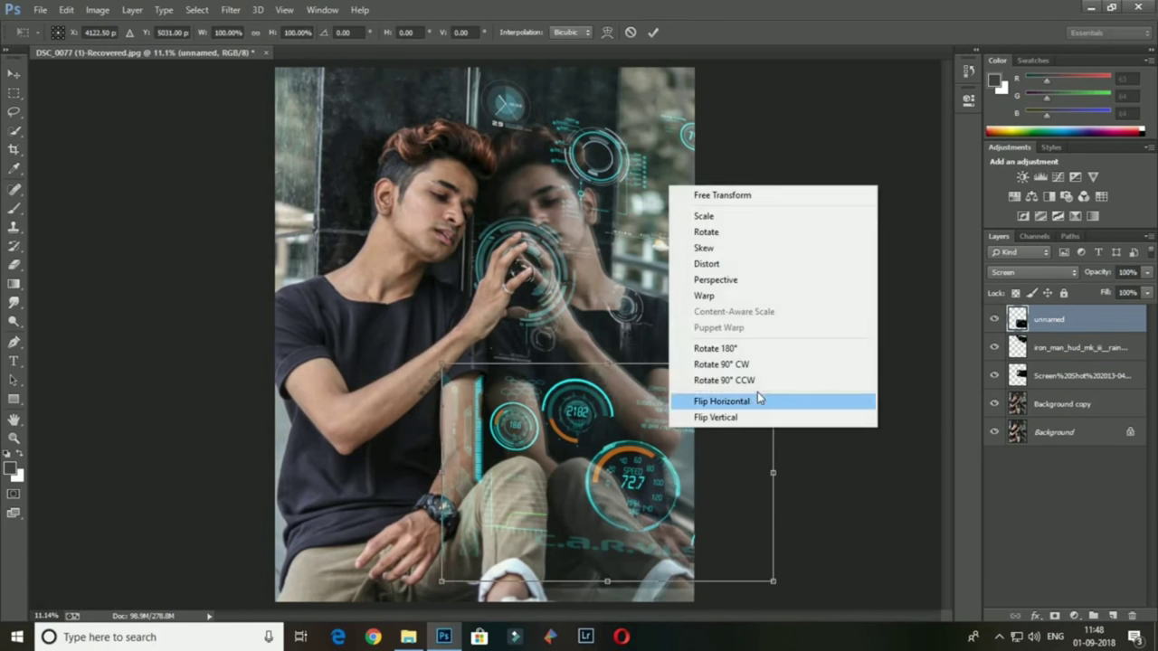
{"action": "left_click", "coordinate": [763, 276]}
{"action": "mouse_move", "coordinate": [771, 480]}
{"action": "left_mouse_down"}
{"action": "mouse_move", "coordinate": [769, 518]}
{"action": "mouse_move", "coordinate": [751, 504]}
{"action": "left_mouse_up"}
{"action": "key", "text": "Return"}
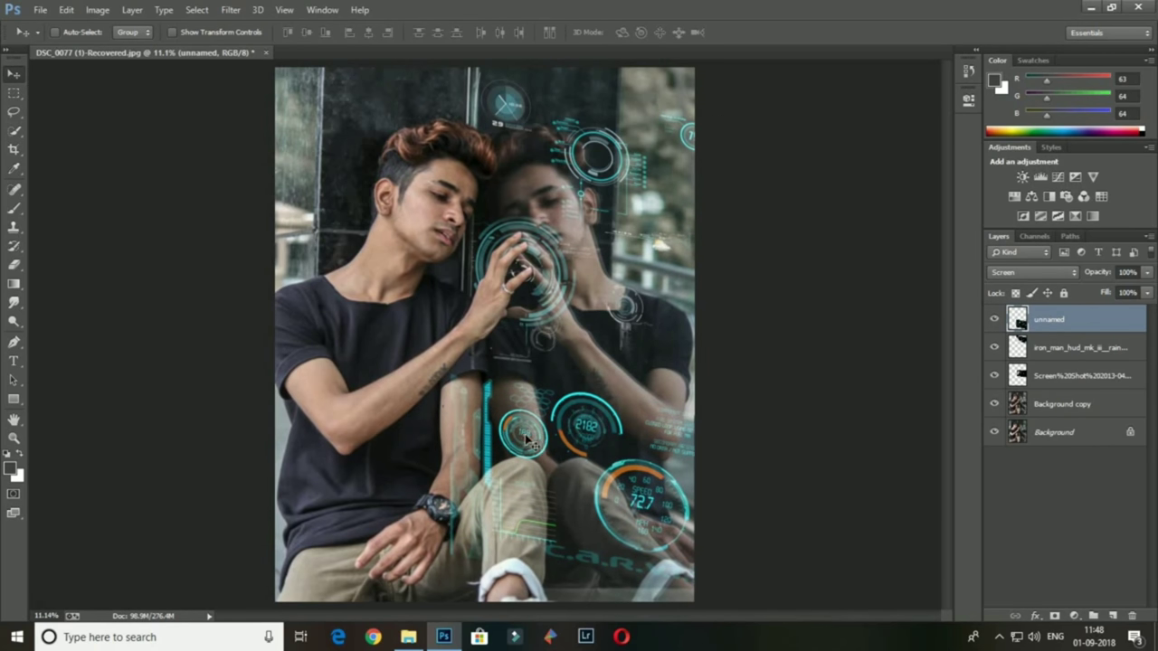
{"action": "left_click_drag", "start_coordinate": [693, 461], "coordinate": [703, 460]}
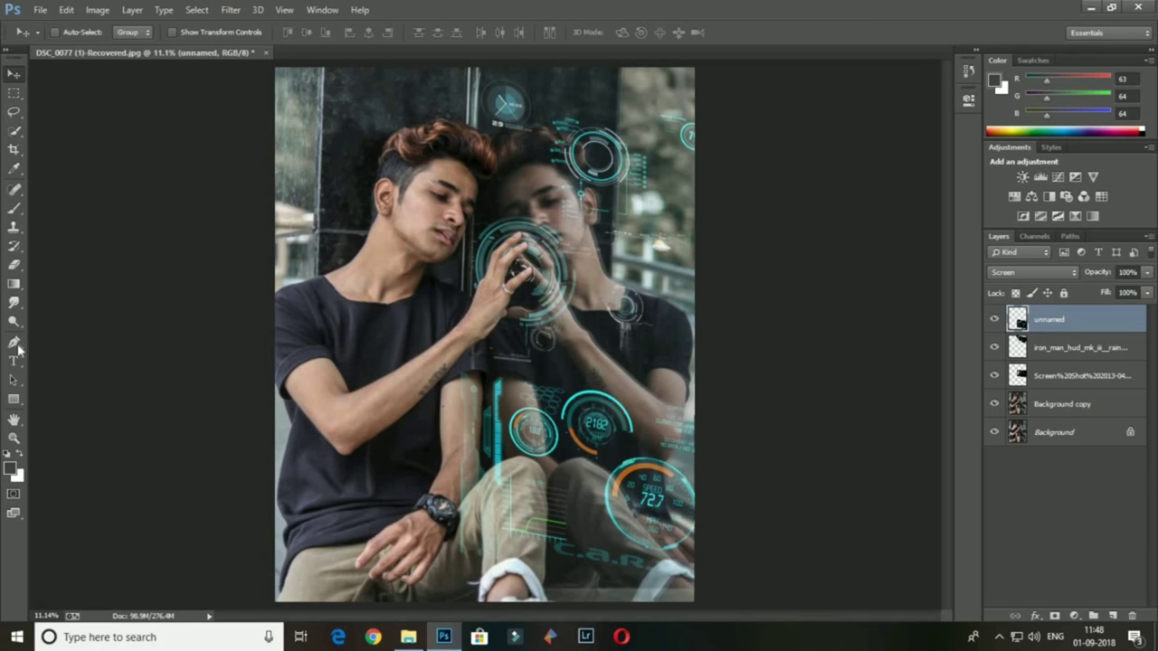
With the Eraser, remove the unnamed layer's bars from the forearm and graph lines from the knee
{"action": "scroll", "coordinate": [663, 597], "scroll_direction": "up", "scroll_amount": 5}
{"action": "key", "text": "e"}
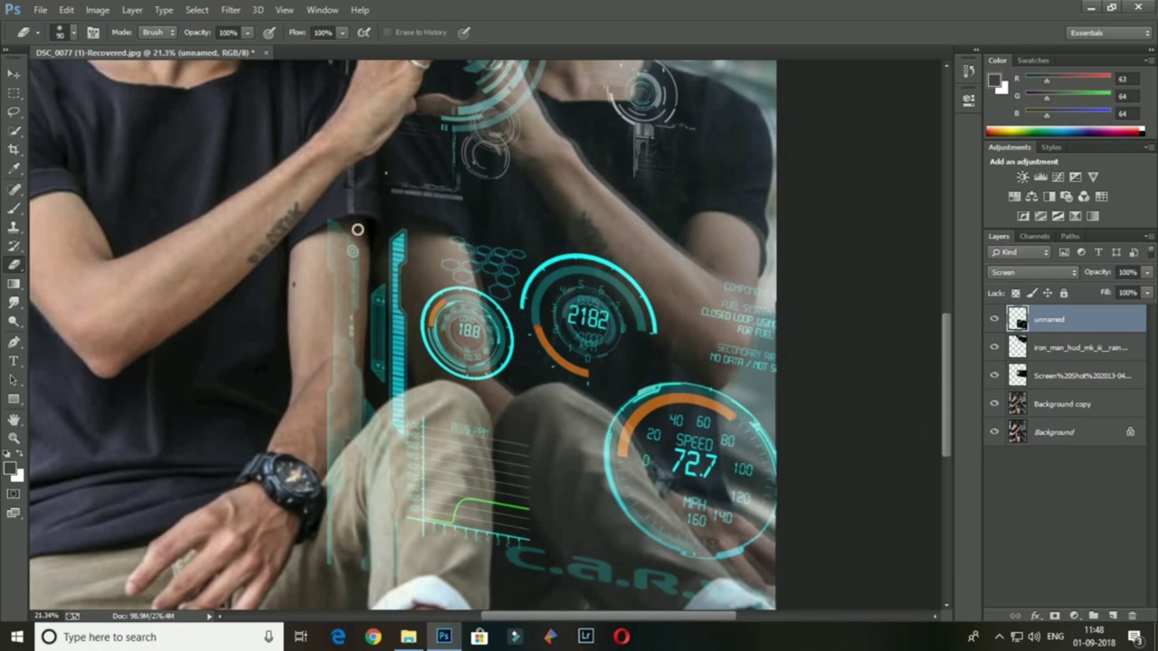
{"action": "left_click_drag", "start_coordinate": [356, 228], "coordinate": [333, 221]}
{"action": "left_click_drag", "start_coordinate": [339, 271], "coordinate": [329, 534]}
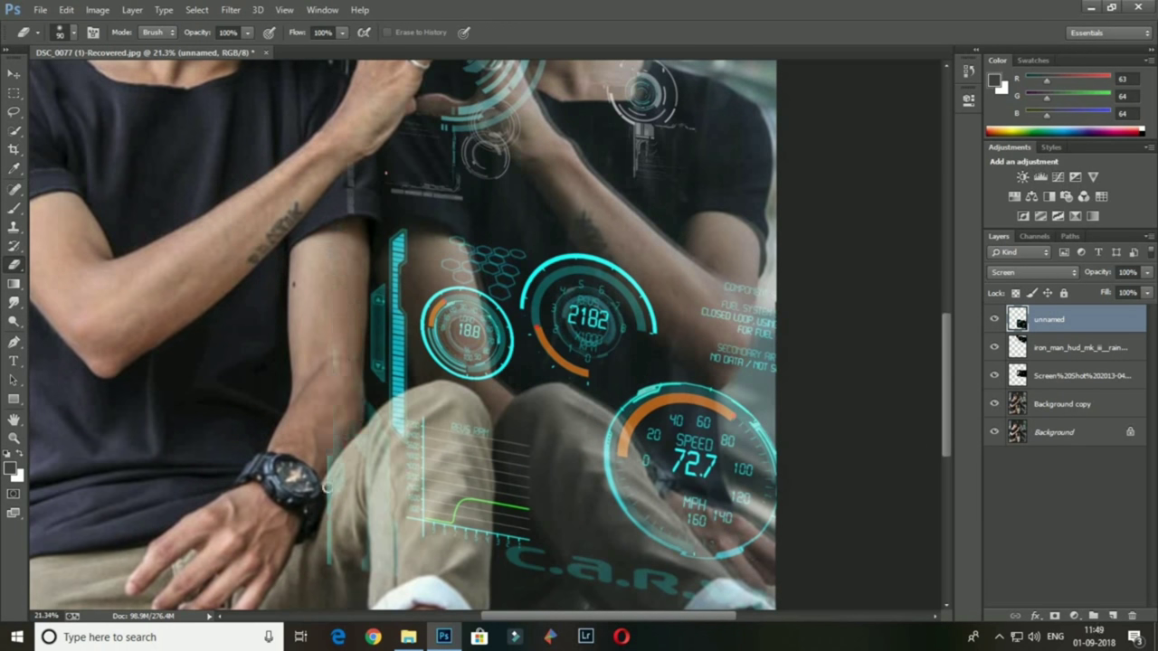
{"action": "scroll", "coordinate": [362, 453], "scroll_direction": "down", "scroll_amount": 3}
{"action": "right_click", "coordinate": [432, 375]}
{"action": "key", "text": "Return"}
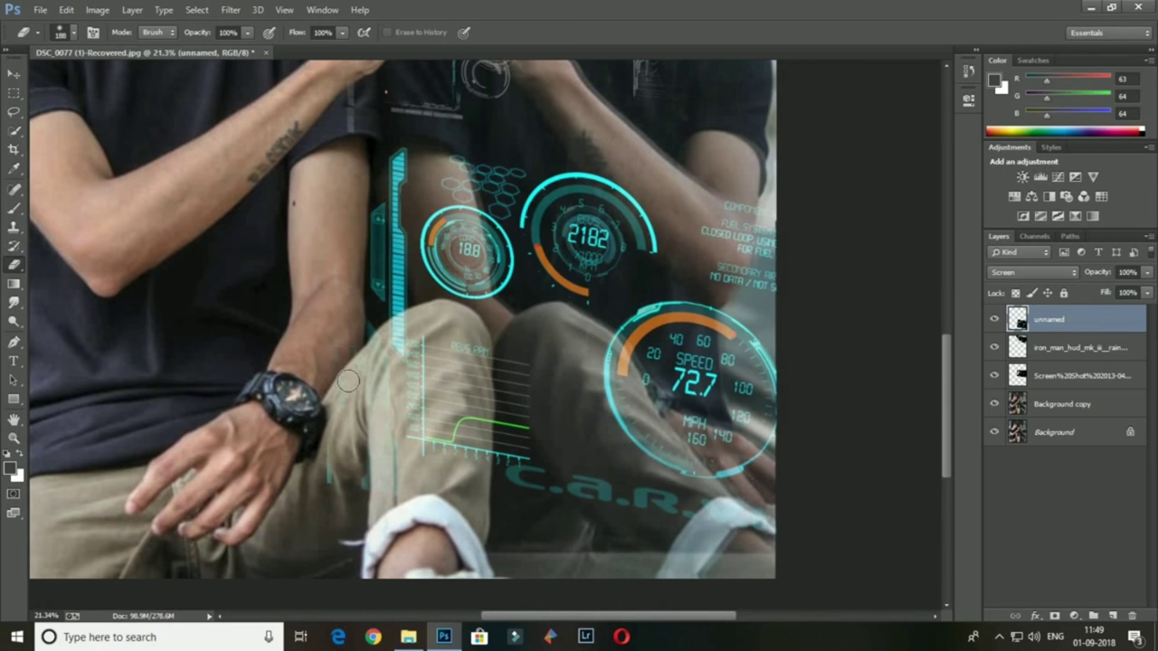
{"action": "mouse_move", "coordinate": [478, 349]}
{"action": "left_mouse_down"}
{"action": "mouse_move", "coordinate": [472, 479]}
{"action": "mouse_move", "coordinate": [479, 462]}
{"action": "mouse_move", "coordinate": [365, 490]}
{"action": "mouse_move", "coordinate": [327, 465]}
{"action": "left_mouse_up"}
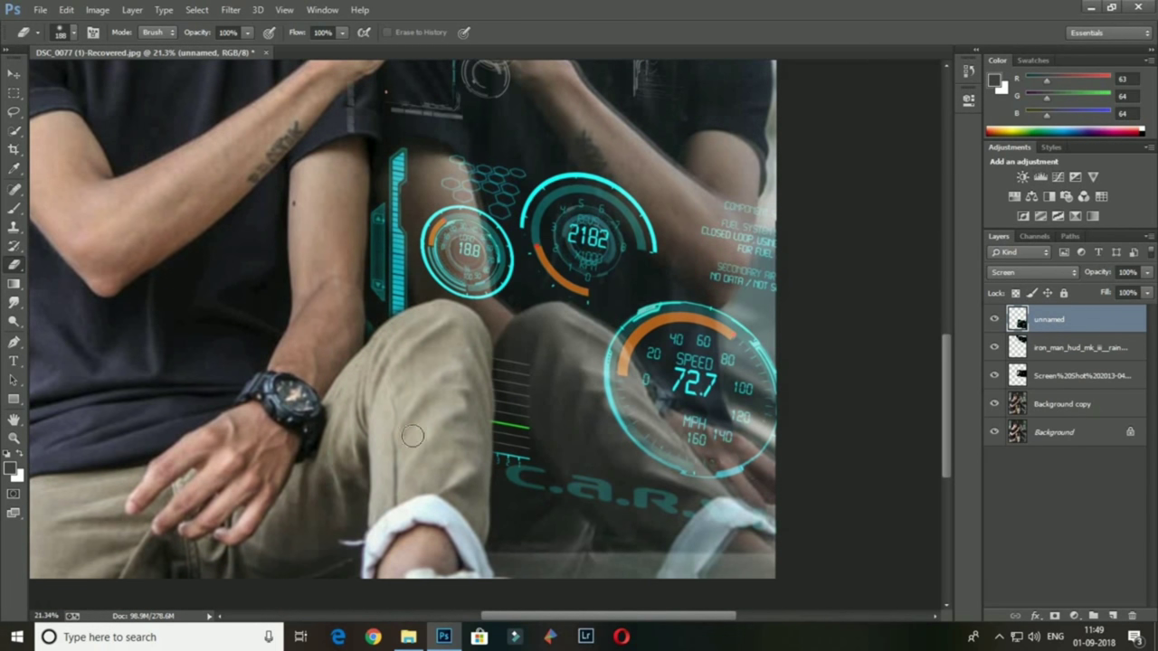
{"action": "left_click", "coordinate": [14, 438]}
Add a new layer, hide both Background layers and merge the visible HUD graphics into Layer 1
{"action": "key", "text": "ctrl+0"}
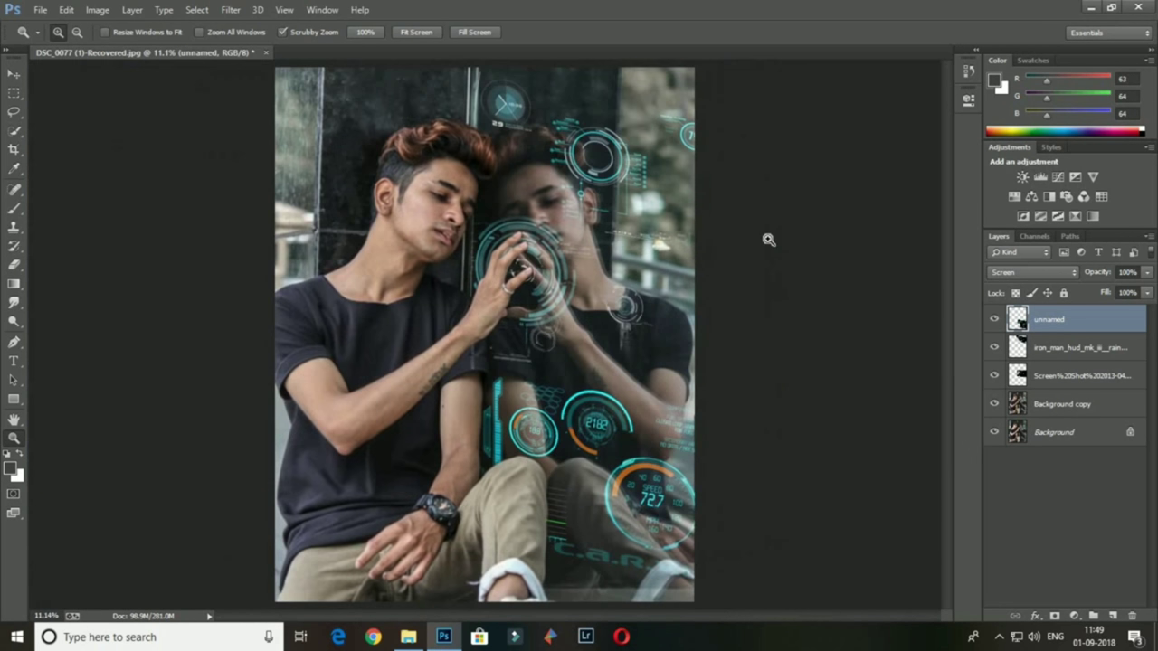
{"action": "left_click", "coordinate": [1051, 413]}
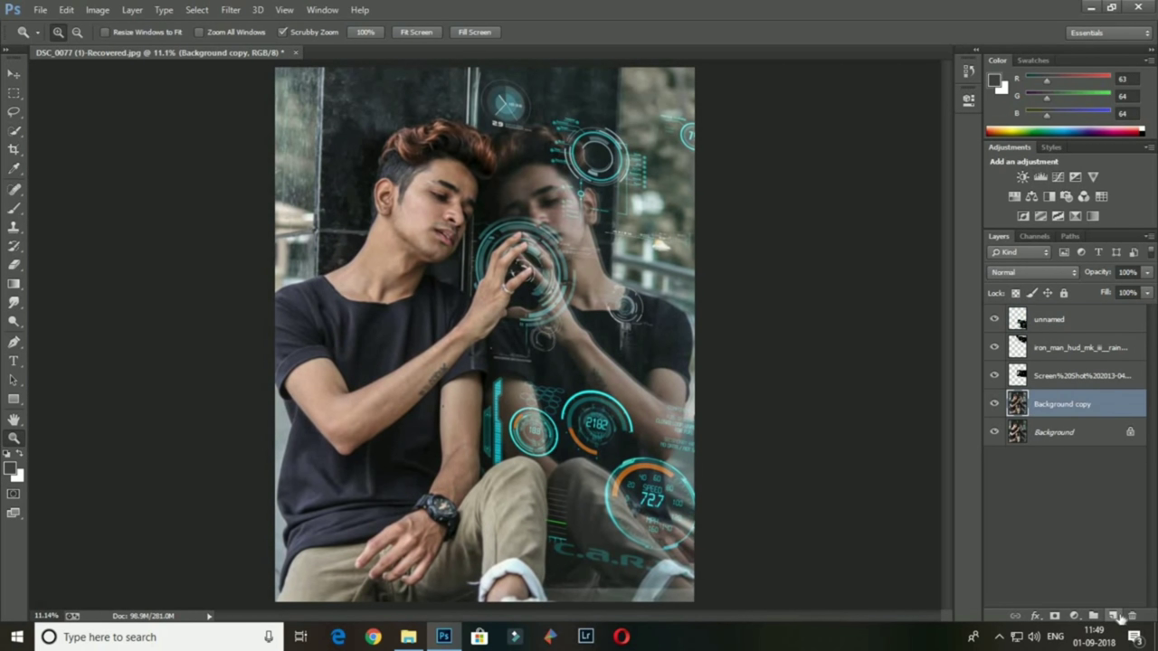
{"action": "left_click", "coordinate": [1113, 616]}
{"action": "left_click", "coordinate": [1008, 460]}
{"action": "left_click", "coordinate": [994, 460]}
{"action": "left_click", "coordinate": [994, 432]}
{"action": "right_click", "coordinate": [1068, 404]}
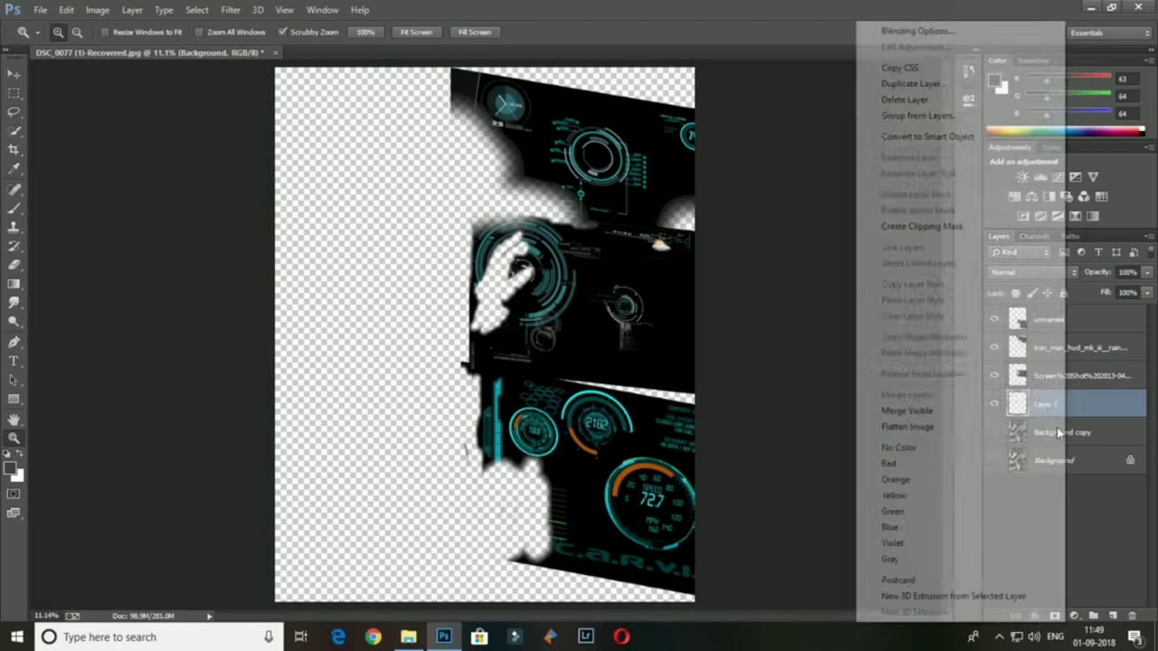
{"action": "left_click", "coordinate": [1006, 406]}
Show both Background layers again and set Layer 1's blend mode to Screen
{"action": "left_click", "coordinate": [994, 376]}
{"action": "left_click", "coordinate": [994, 348]}
{"action": "left_click", "coordinate": [1032, 272]}
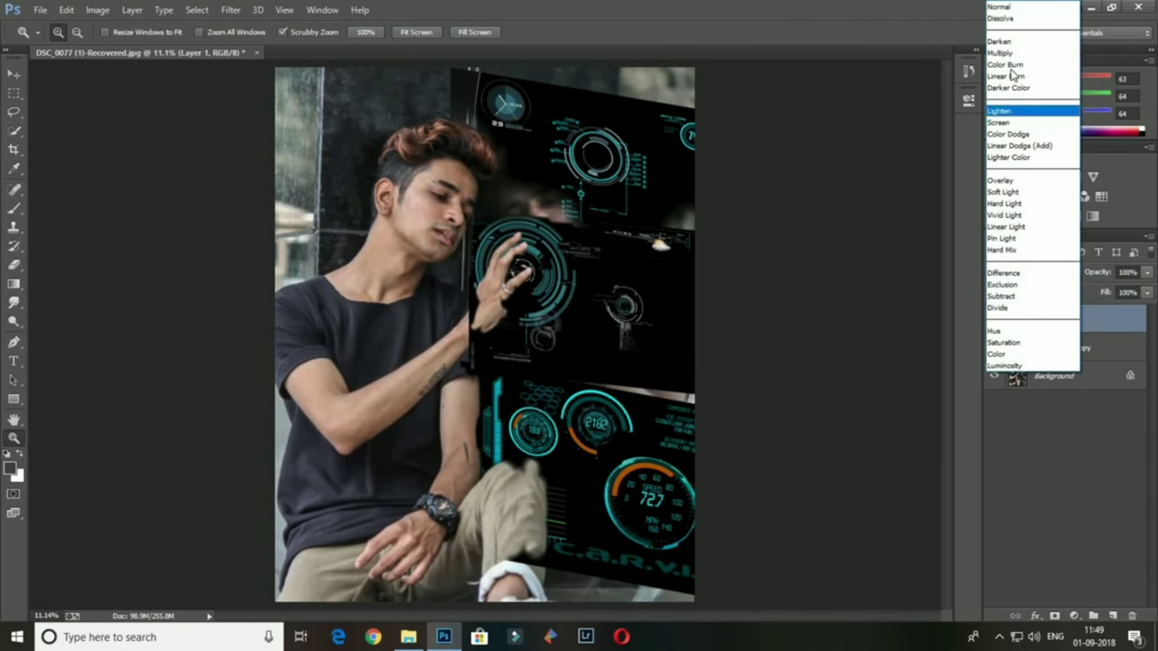
{"action": "left_click", "coordinate": [1009, 132]}
{"action": "left_click", "coordinate": [995, 319]}
{"action": "left_click", "coordinate": [996, 319]}
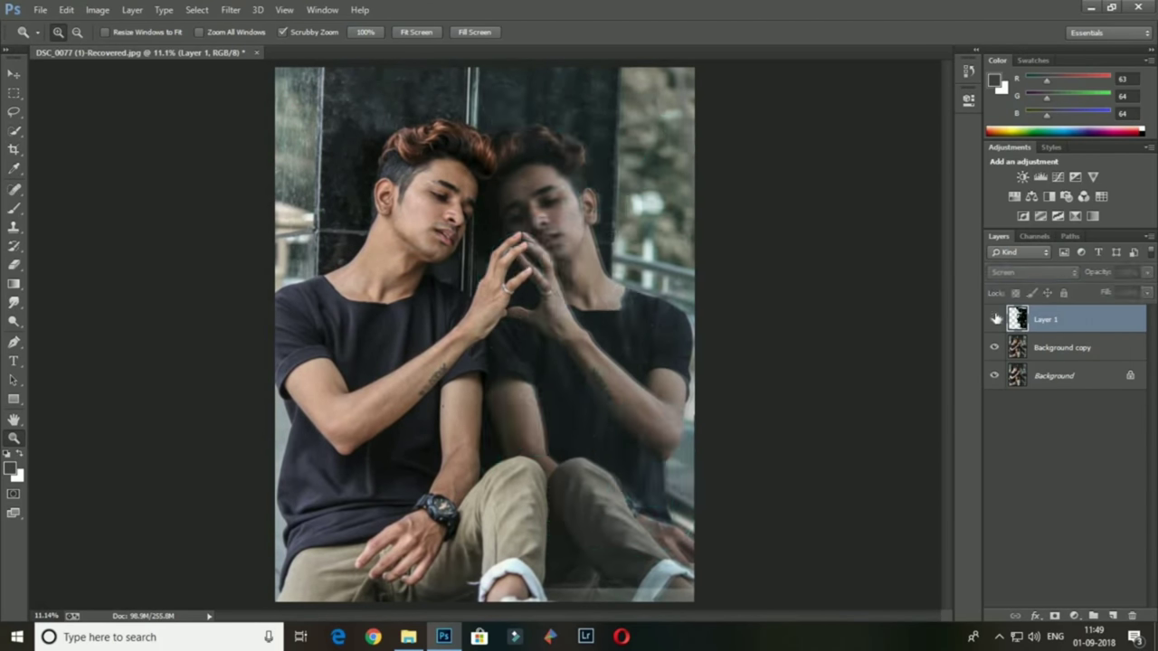
{"action": "left_click", "coordinate": [1063, 347]}
{"action": "left_click", "coordinate": [231, 10]}
Apply Camera Raw to Background copy, raising luminance noise reduction to about 55
{"action": "key", "text": "Up"}
{"action": "key", "text": "Up"}
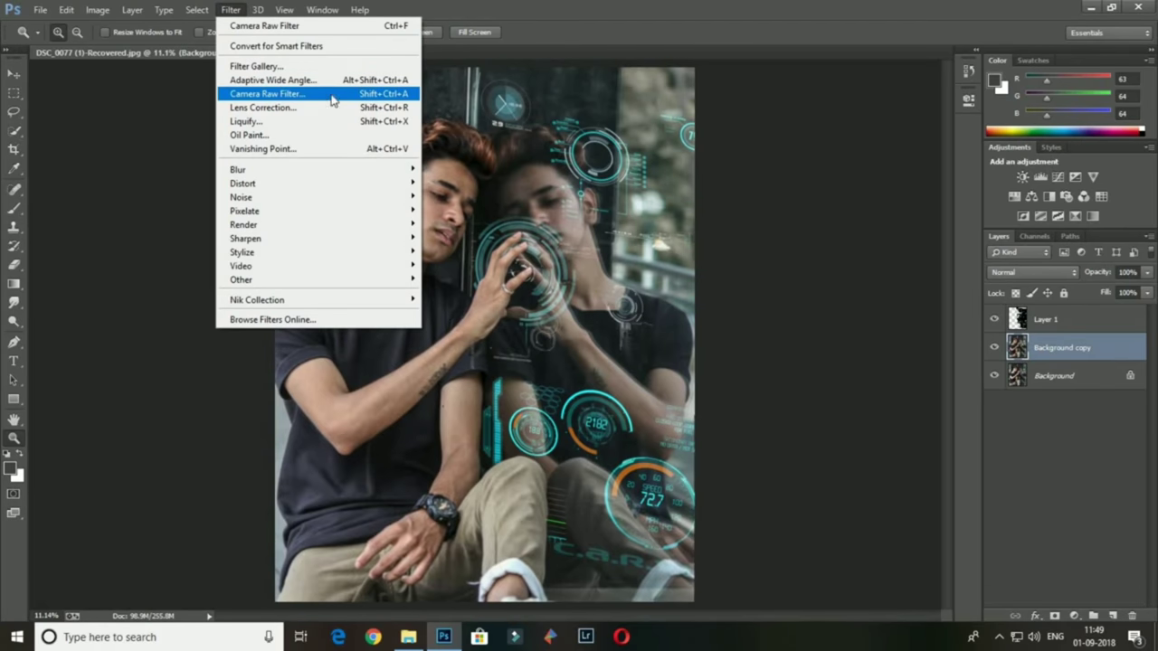
{"action": "key", "text": "Return"}
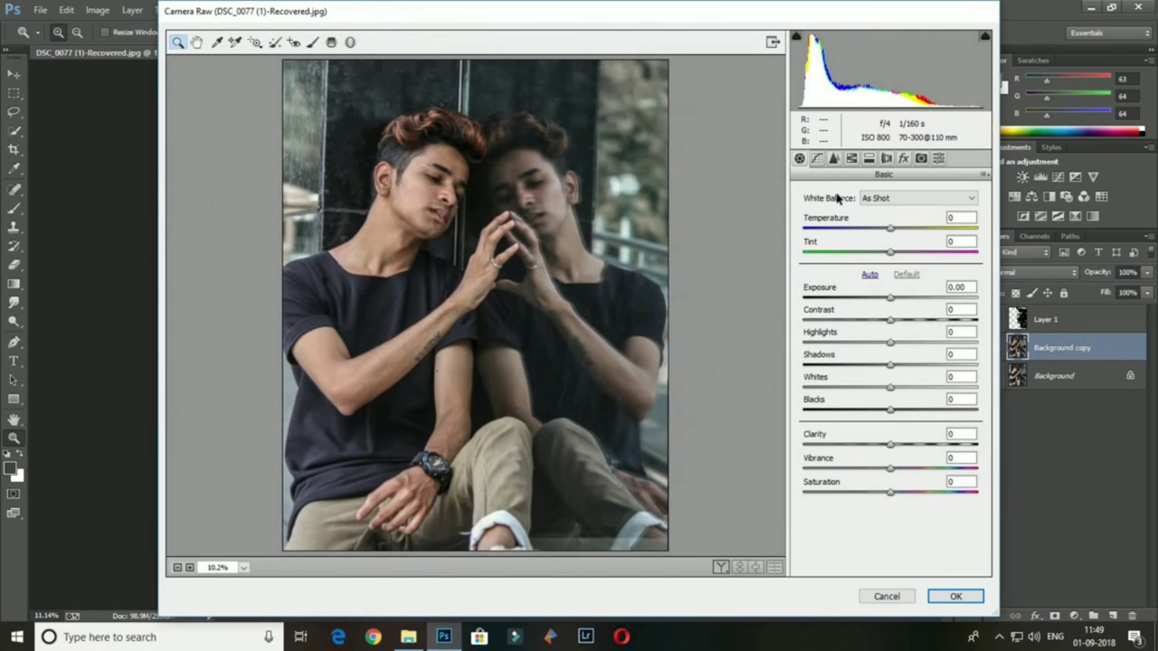
{"action": "left_click", "coordinate": [834, 159]}
{"action": "left_click_drag", "start_coordinate": [840, 333], "coordinate": [860, 328]}
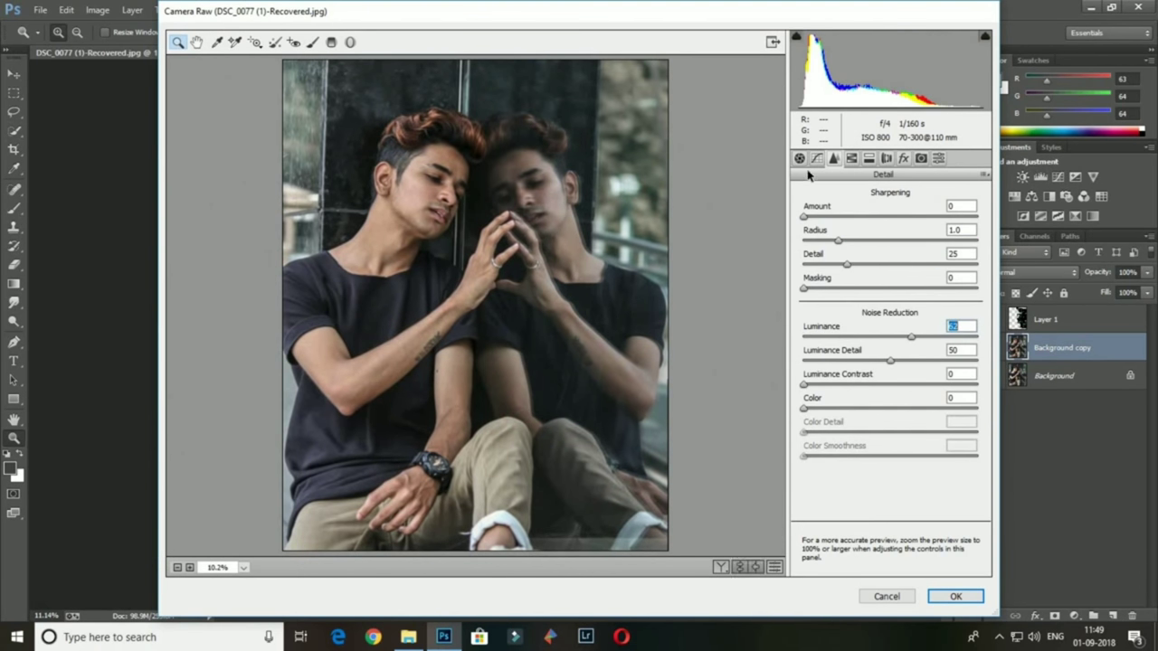
Add three points to the tone curve and move its black point in to 8
{"action": "left_click", "coordinate": [817, 159]}
{"action": "left_click", "coordinate": [845, 394]}
{"action": "left_click", "coordinate": [888, 350]}
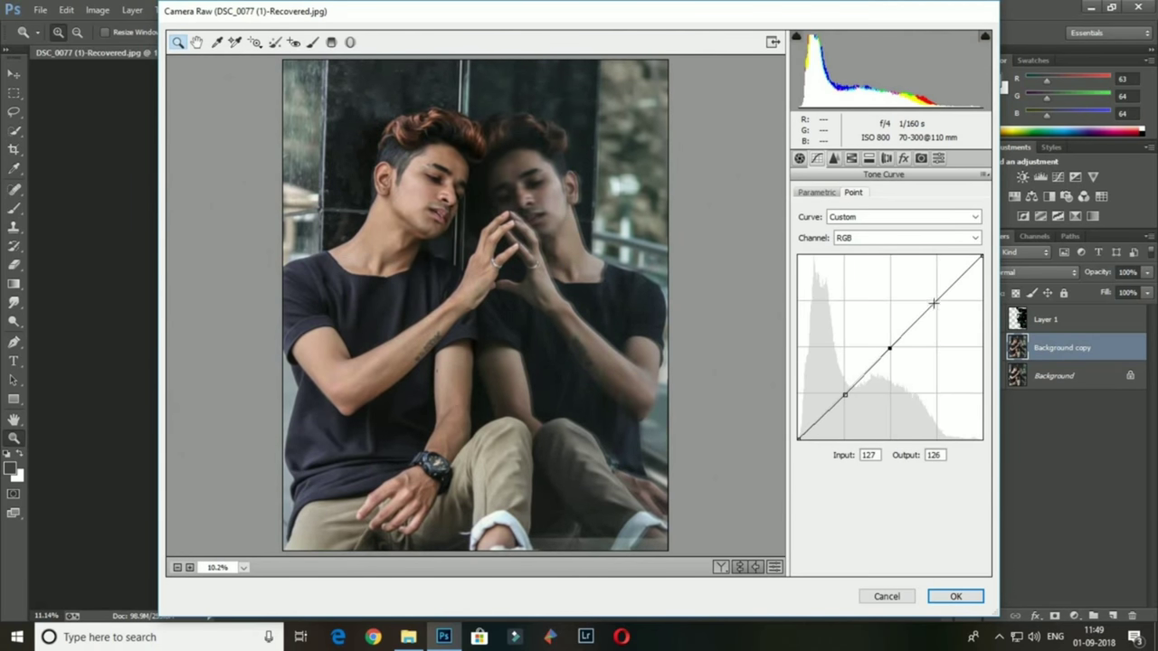
{"action": "left_click", "coordinate": [936, 301]}
{"action": "left_click_drag", "start_coordinate": [798, 439], "coordinate": [803, 439]}
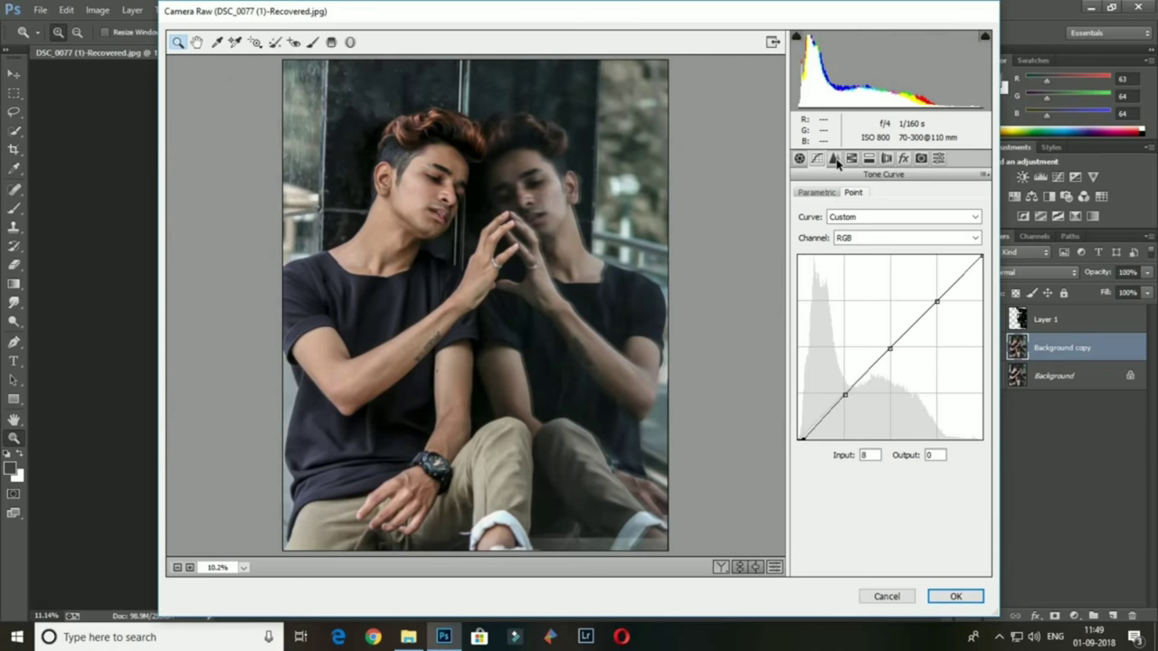
Add a -33 vignette, lower contrast to about -16, and apply the Camera Raw filter
{"action": "left_click", "coordinate": [851, 158]}
{"action": "left_click", "coordinate": [903, 158]}
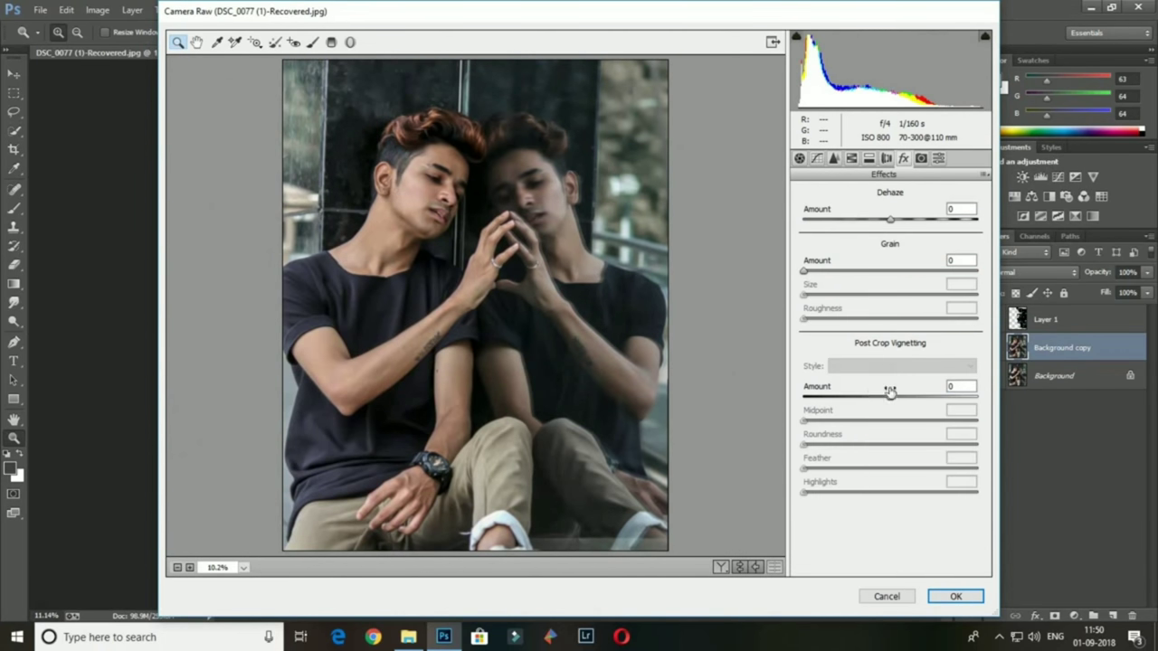
{"action": "mouse_move", "coordinate": [890, 398]}
{"action": "left_mouse_down"}
{"action": "mouse_move", "coordinate": [861, 398]}
{"action": "mouse_move", "coordinate": [836, 418]}
{"action": "mouse_move", "coordinate": [936, 417]}
{"action": "mouse_move", "coordinate": [918, 423]}
{"action": "left_mouse_up"}
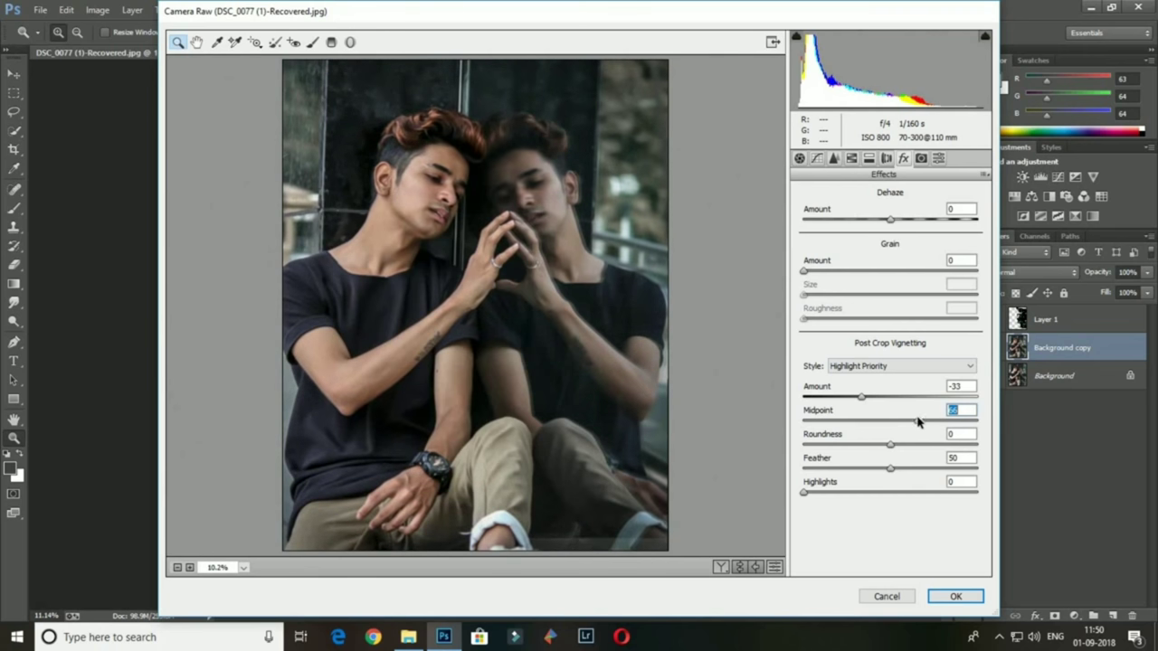
{"action": "left_click", "coordinate": [802, 159]}
{"action": "mouse_move", "coordinate": [890, 318]}
{"action": "left_mouse_down"}
{"action": "mouse_move", "coordinate": [880, 317]}
{"action": "mouse_move", "coordinate": [903, 315]}
{"action": "left_mouse_up"}
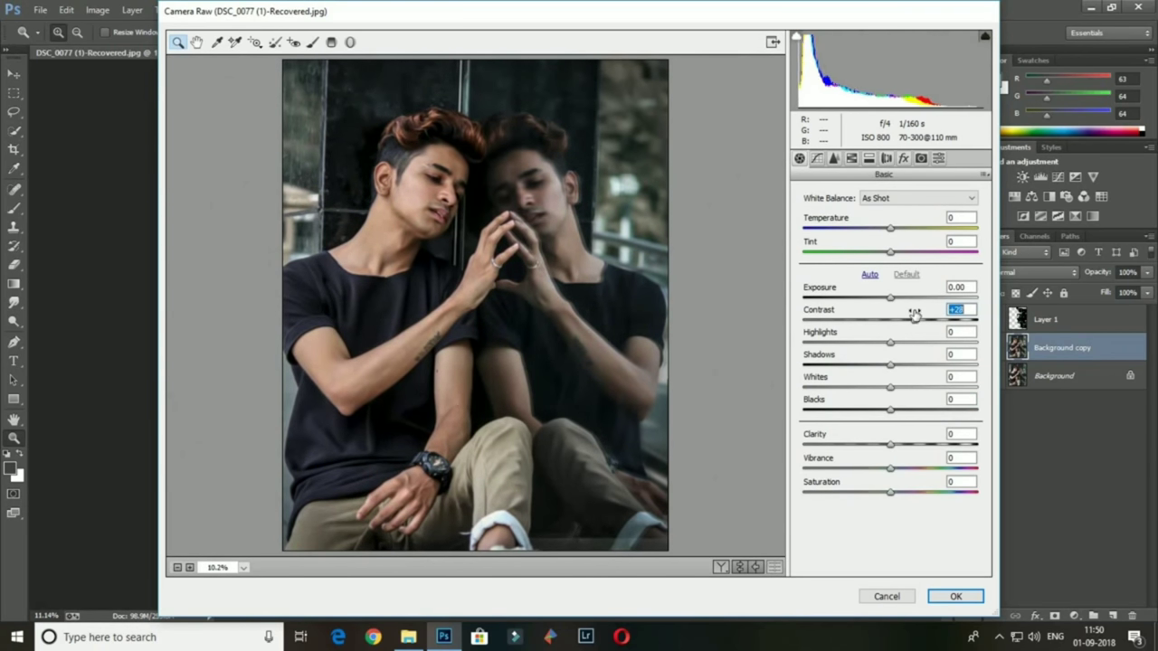
{"action": "left_click", "coordinate": [955, 597]}
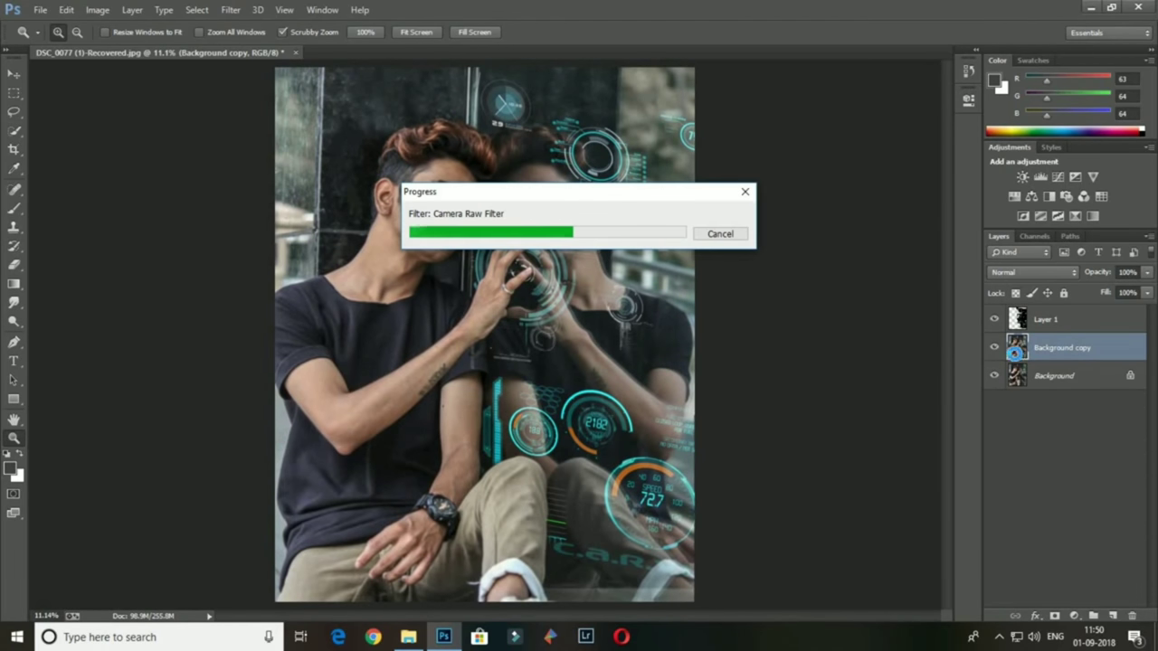
{"action": "right_click", "coordinate": [1041, 348]}
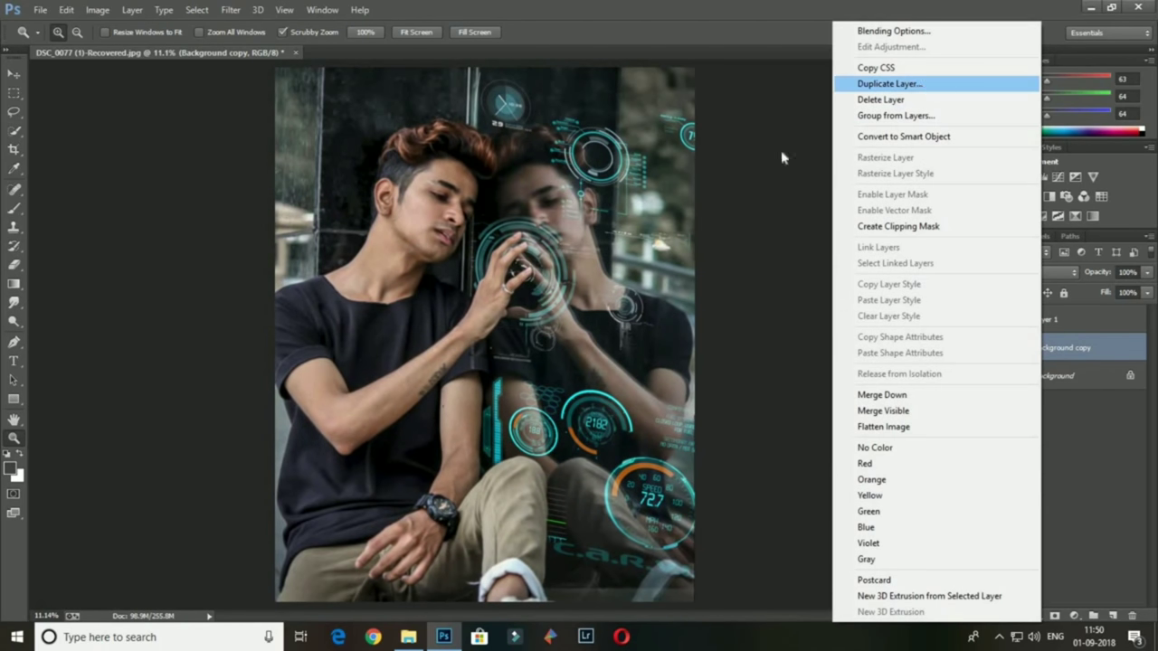
Duplicate the graded layer as Background copy 2 and apply Camera Raw to it
{"action": "left_click", "coordinate": [889, 83]}
{"action": "key", "text": "Return"}
{"action": "left_click", "coordinate": [230, 10]}
{"action": "left_click", "coordinate": [302, 96]}
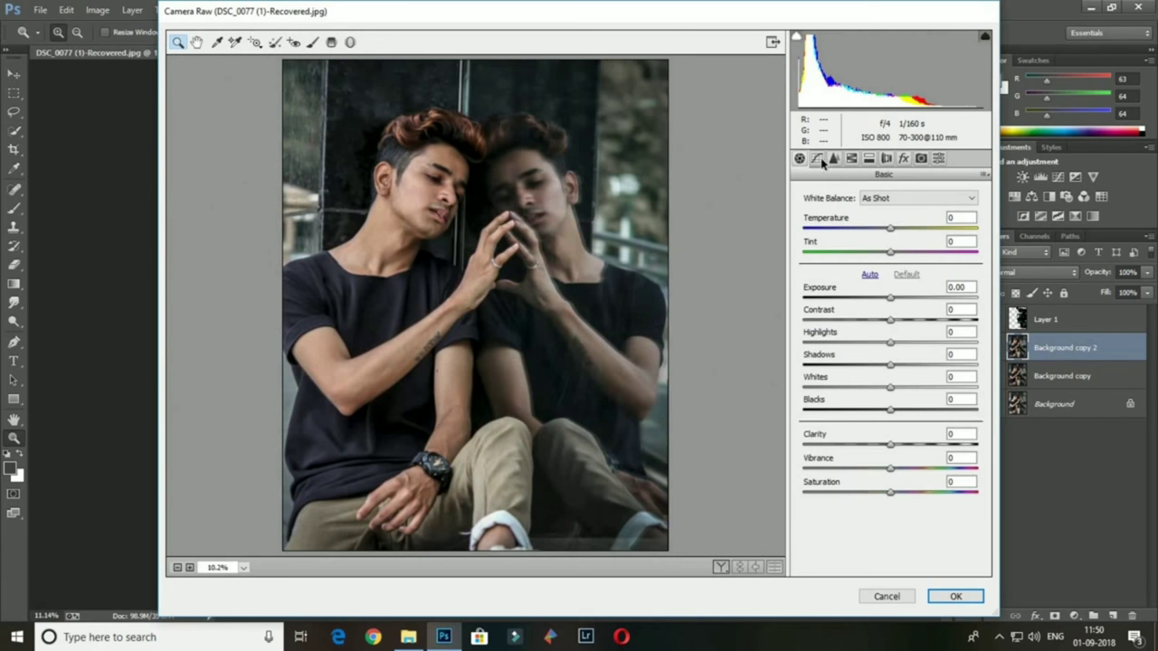
Add three tone curve points and raise the black point to lift the shadows
{"action": "left_click", "coordinate": [817, 159]}
{"action": "left_click", "coordinate": [844, 393]}
{"action": "left_click", "coordinate": [889, 348]}
{"action": "left_click", "coordinate": [936, 300]}
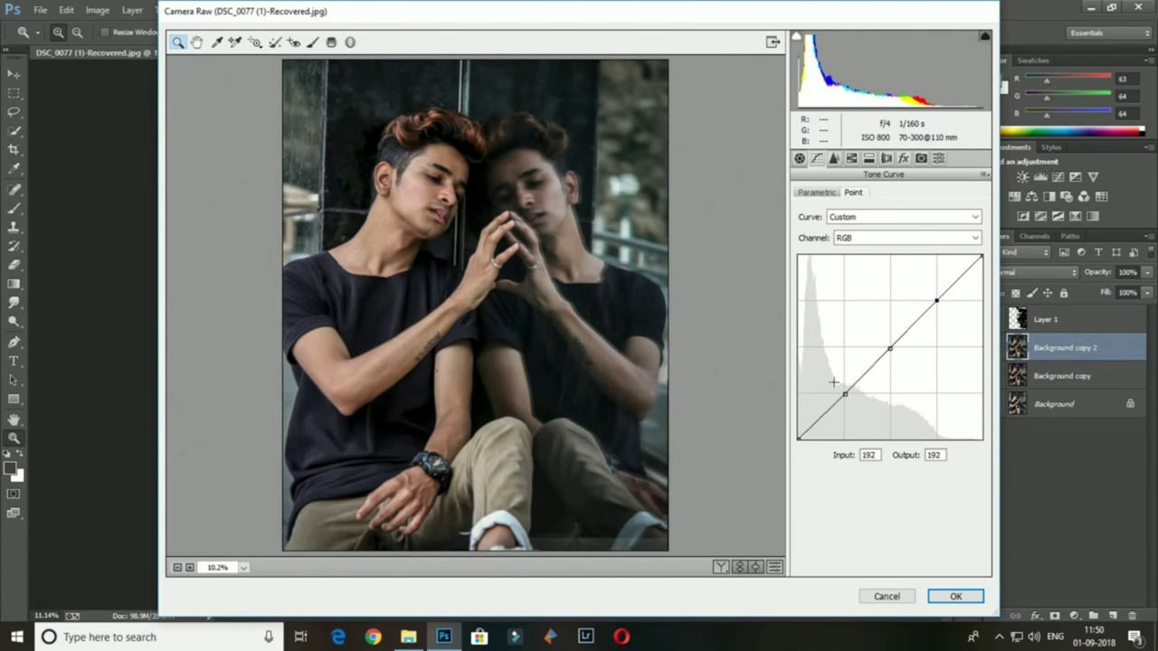
{"action": "left_click_drag", "start_coordinate": [798, 439], "coordinate": [802, 421]}
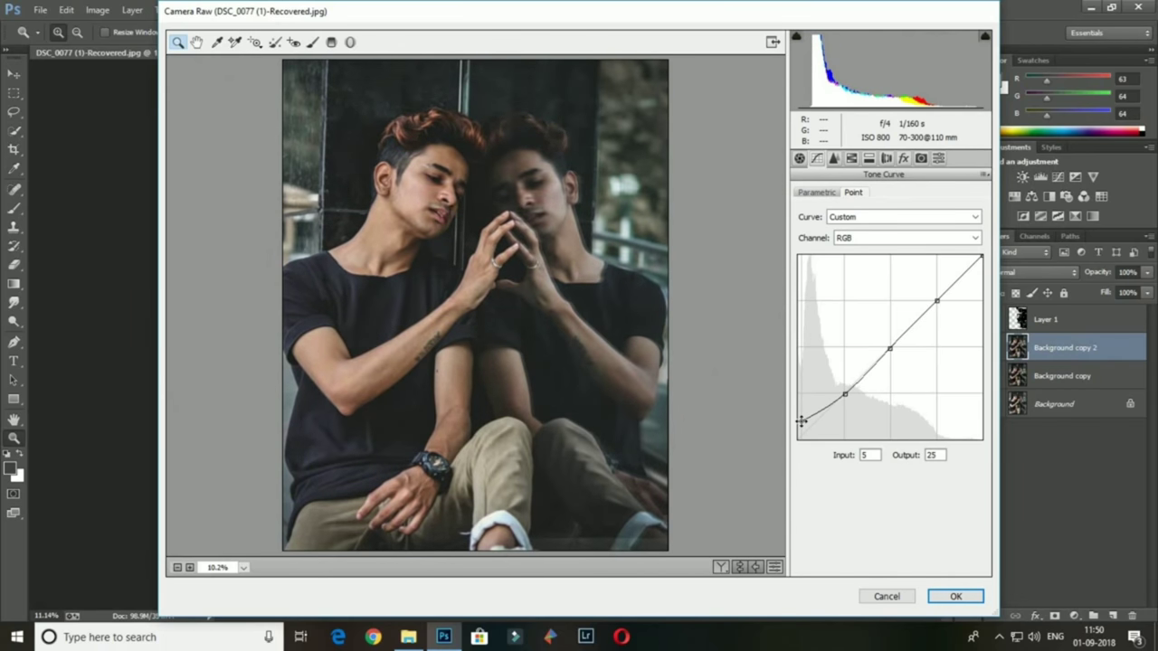
Set clarity +6, temperature -10, adjust contrast, add a -20 vignette, and apply
{"action": "left_click", "coordinate": [800, 158]}
{"action": "left_click_drag", "start_coordinate": [914, 444], "coordinate": [903, 443]}
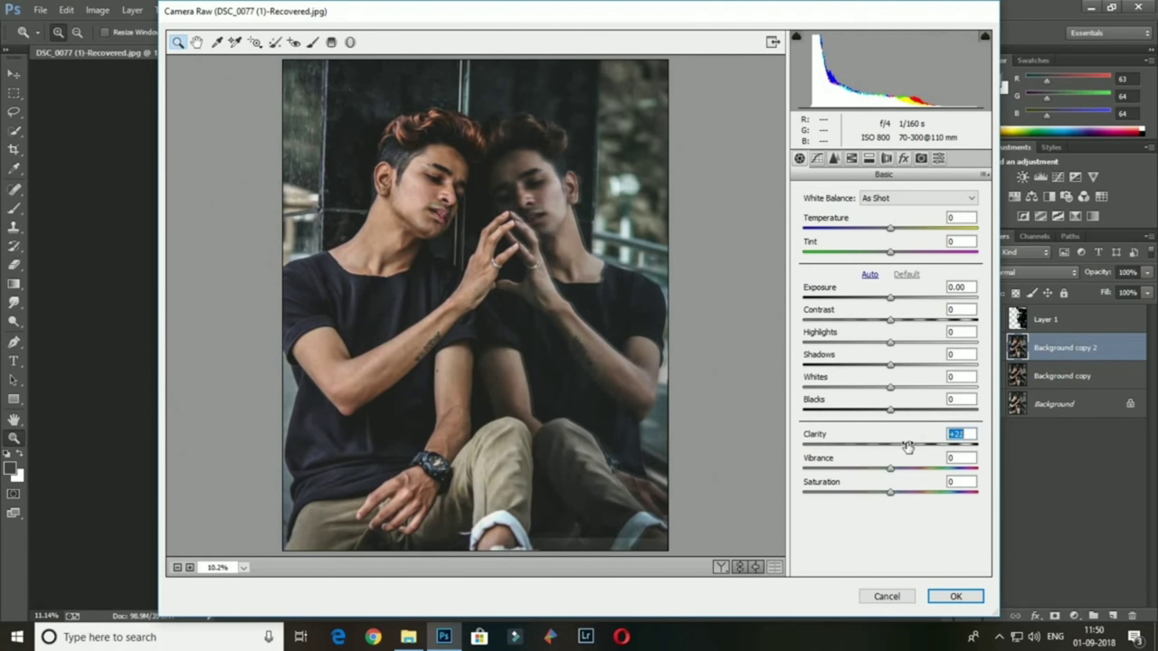
{"action": "left_click_drag", "start_coordinate": [891, 228], "coordinate": [882, 228]}
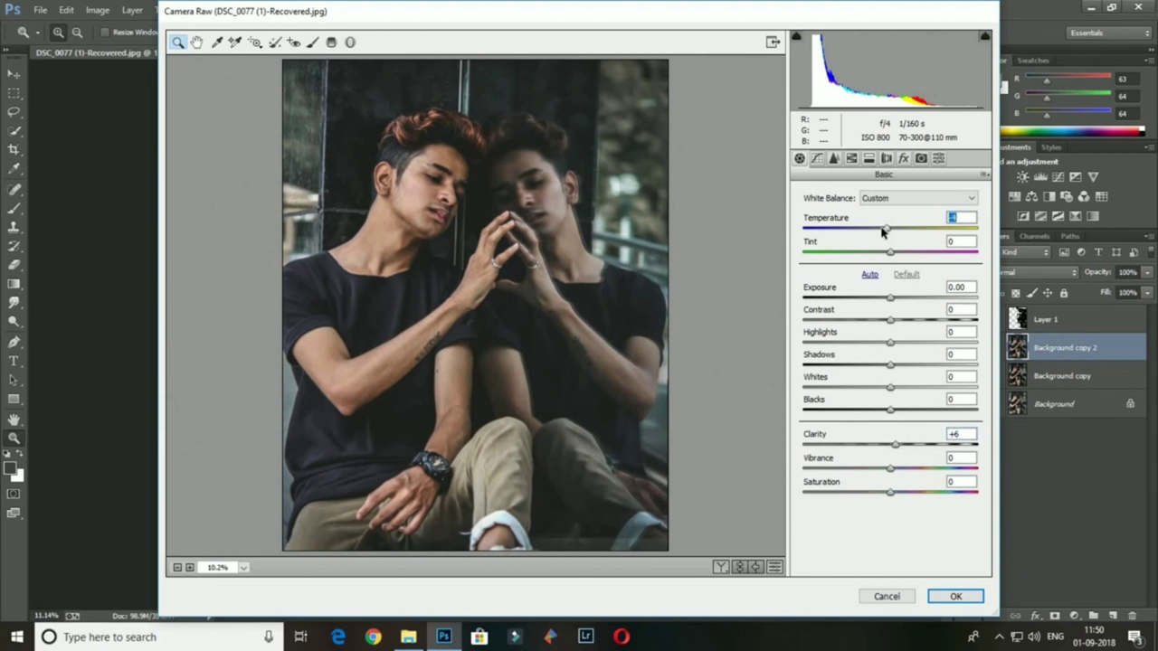
{"action": "left_click_drag", "start_coordinate": [890, 320], "coordinate": [881, 320]}
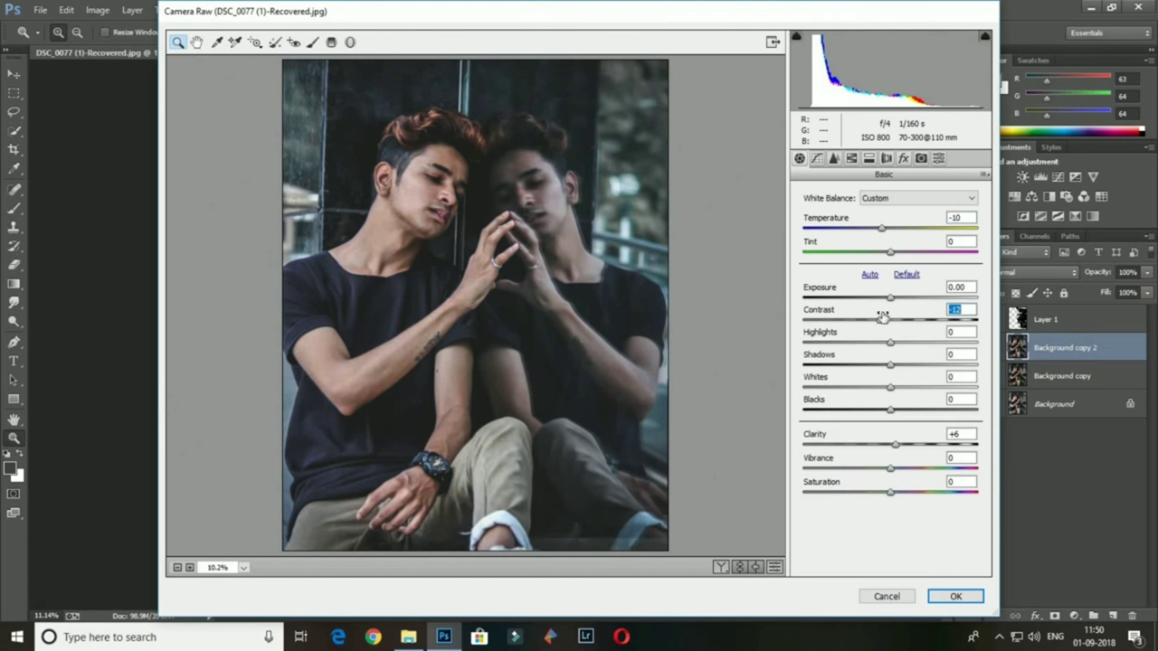
{"action": "left_click", "coordinate": [903, 159]}
{"action": "left_click_drag", "start_coordinate": [891, 398], "coordinate": [877, 399]}
{"action": "left_click", "coordinate": [956, 596]}
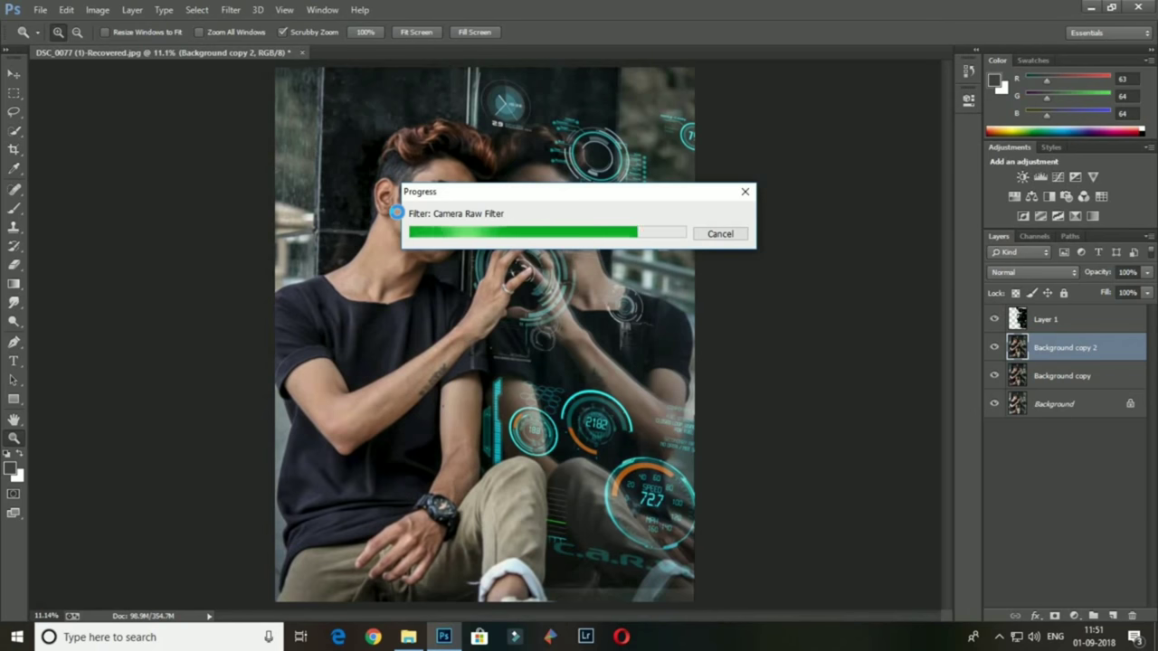
Zoom into the man's face, smudge the face and neck skin at 18% strength, then fit the image to screen
{"action": "key", "text": "alt"}
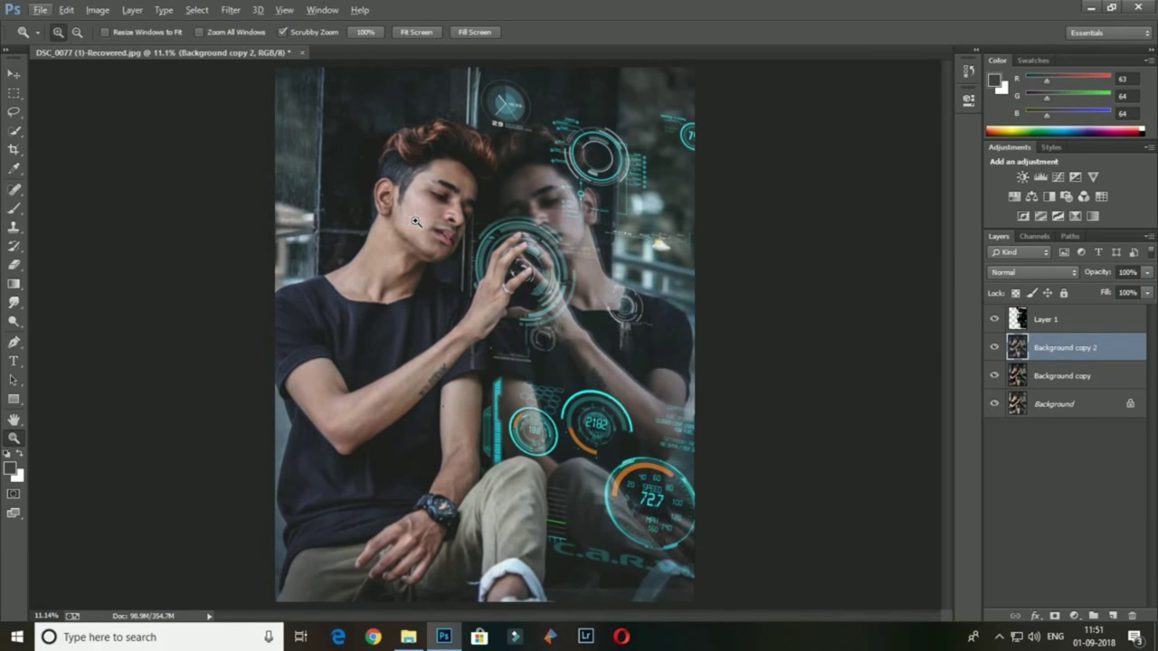
{"action": "left_click_drag", "start_coordinate": [415, 221], "coordinate": [423, 285]}
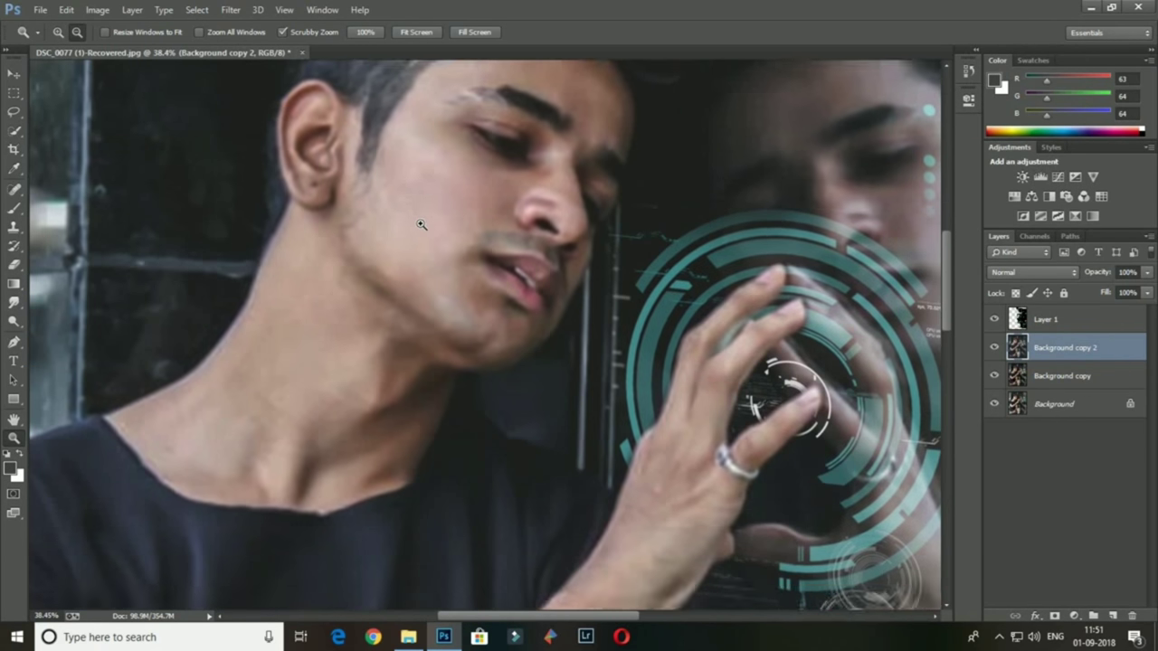
{"action": "key", "text": "z"}
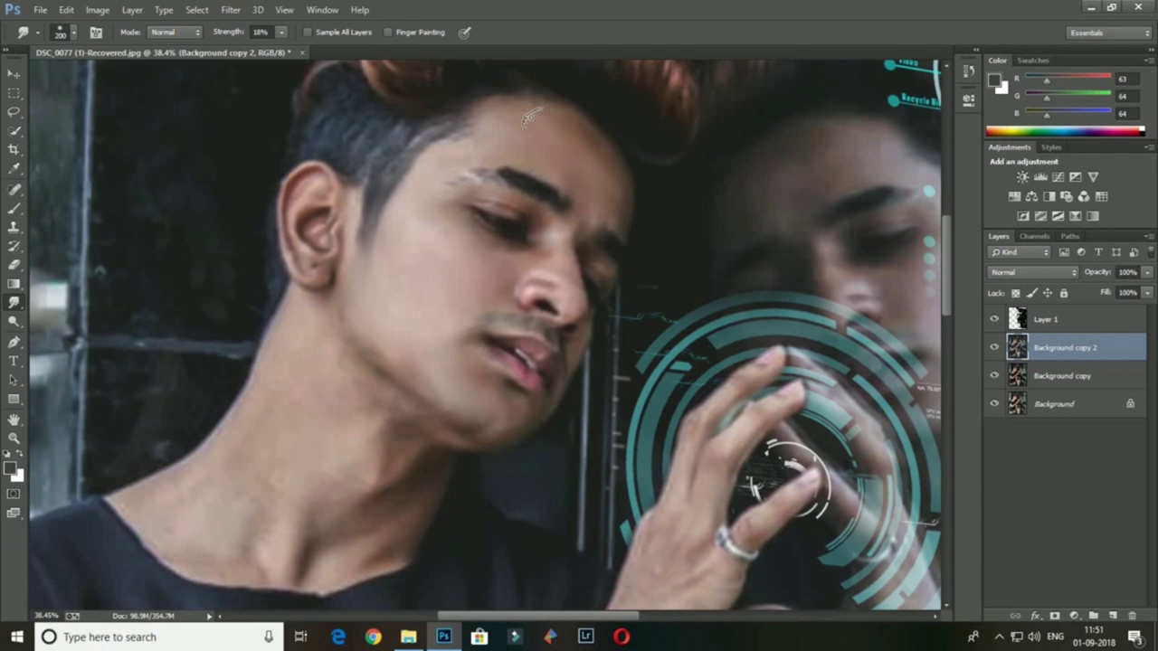
{"action": "scroll", "coordinate": [480, 282], "scroll_direction": "down", "scroll_amount": 3}
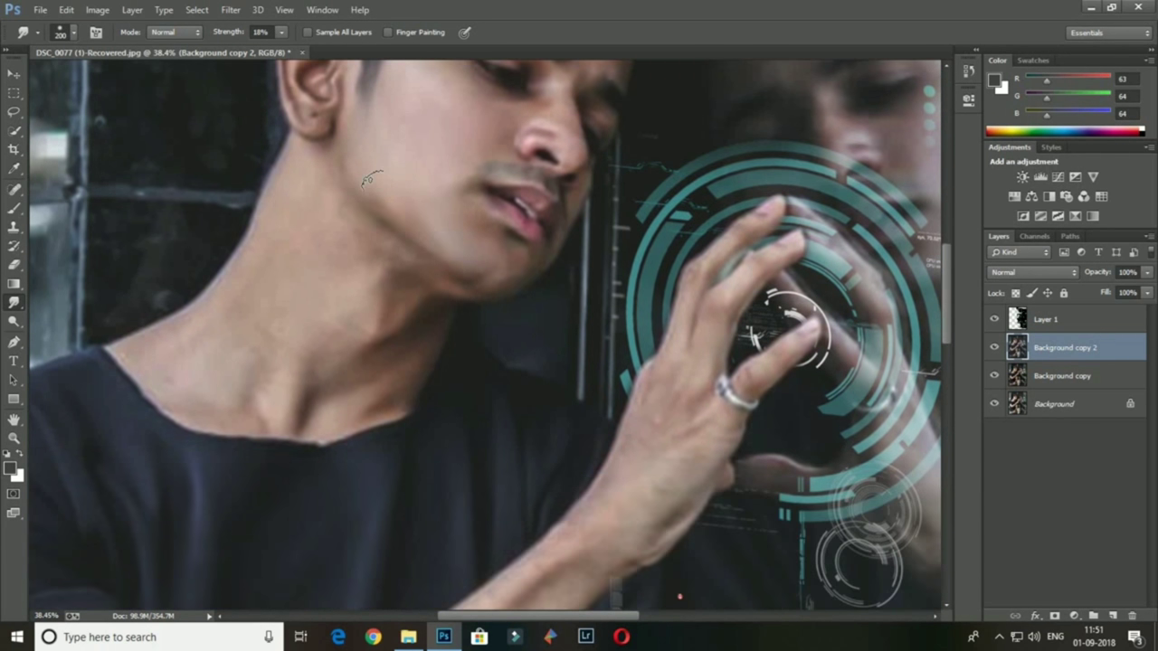
{"action": "scroll", "coordinate": [299, 210], "scroll_direction": "down", "scroll_amount": 2}
{"action": "scroll", "coordinate": [298, 210], "scroll_direction": "down", "scroll_amount": 2}
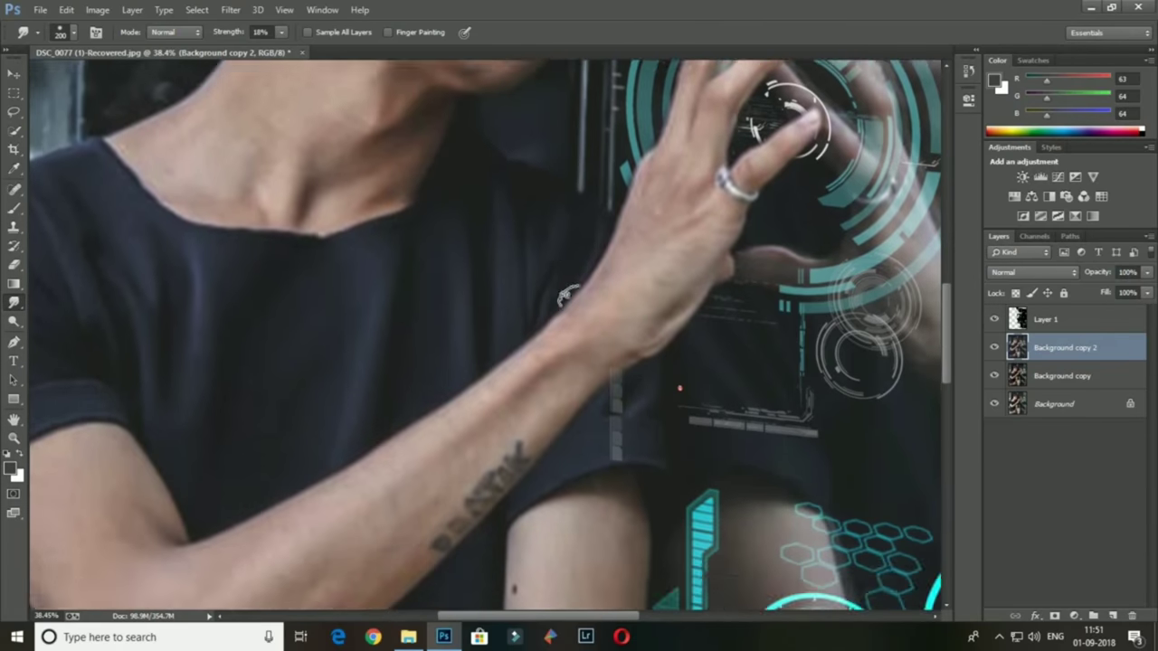
{"action": "scroll", "coordinate": [298, 210], "scroll_direction": "down", "scroll_amount": 2}
{"action": "key", "text": "z"}
{"action": "left_click", "coordinate": [414, 34]}
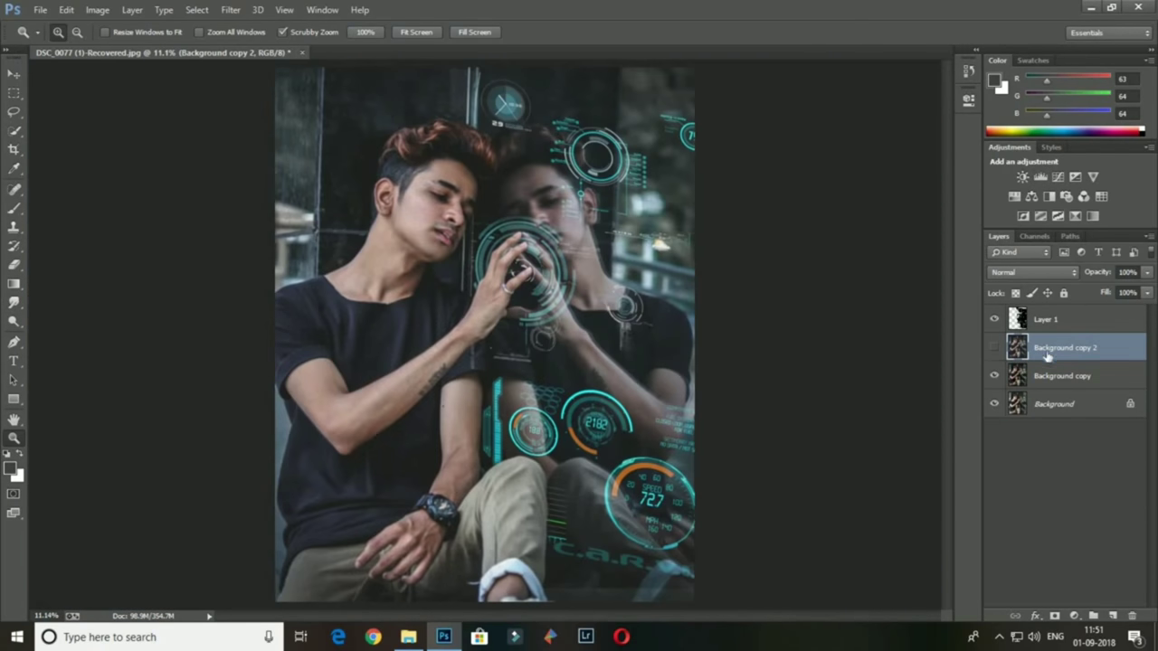
Merge the retouched copy down into Background copy and duplicate Background copy
{"action": "right_click", "coordinate": [1049, 353]}
{"action": "left_click", "coordinate": [1009, 395]}
{"action": "right_click", "coordinate": [1060, 349]}
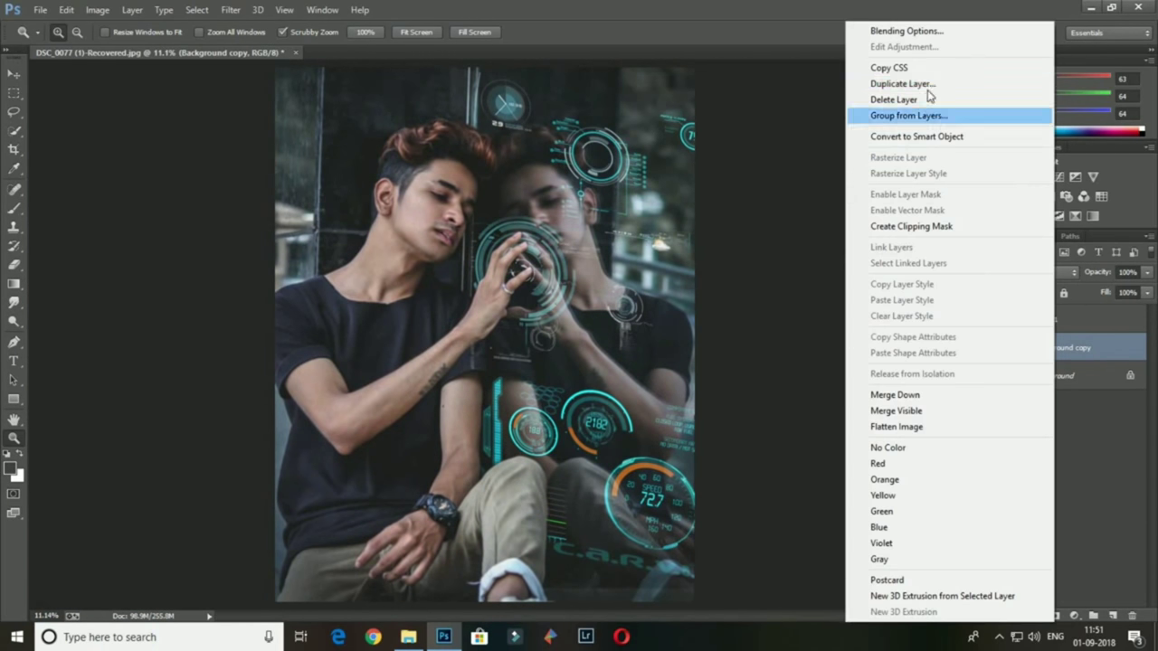
{"action": "left_click", "coordinate": [961, 83]}
{"action": "left_click", "coordinate": [703, 196]}
Dodge the midtones on the new copy, then fit the whole image in view
{"action": "left_click", "coordinate": [376, 399]}
{"action": "key", "text": "o"}
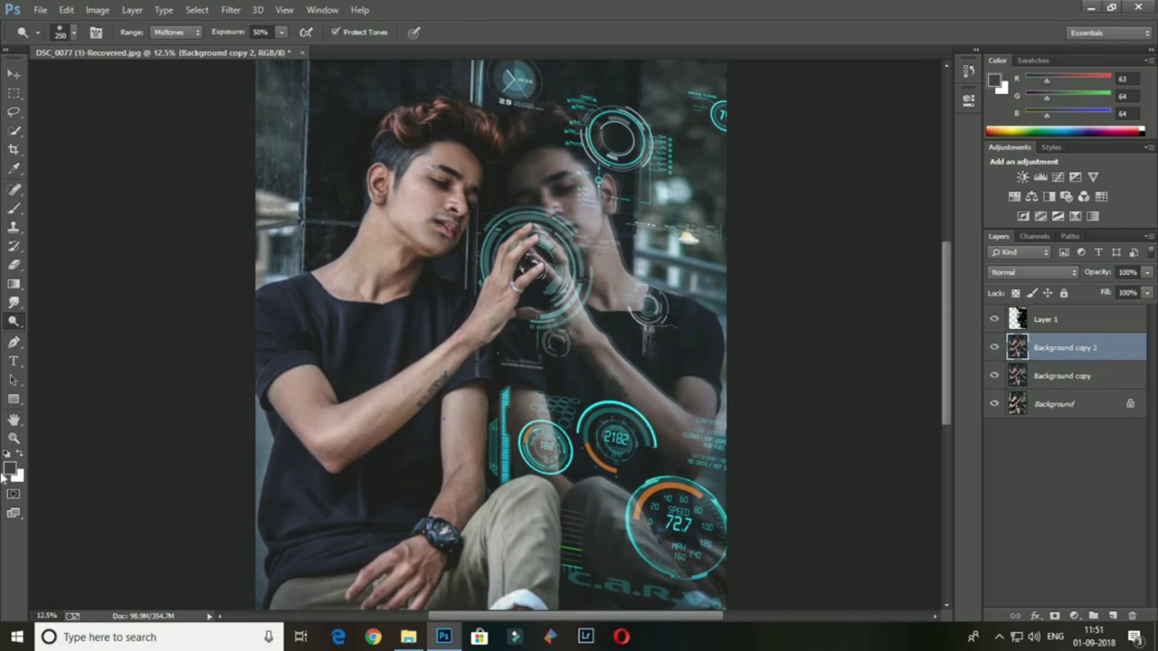
{"action": "left_click", "coordinate": [13, 438]}
{"action": "left_click", "coordinate": [416, 32]}
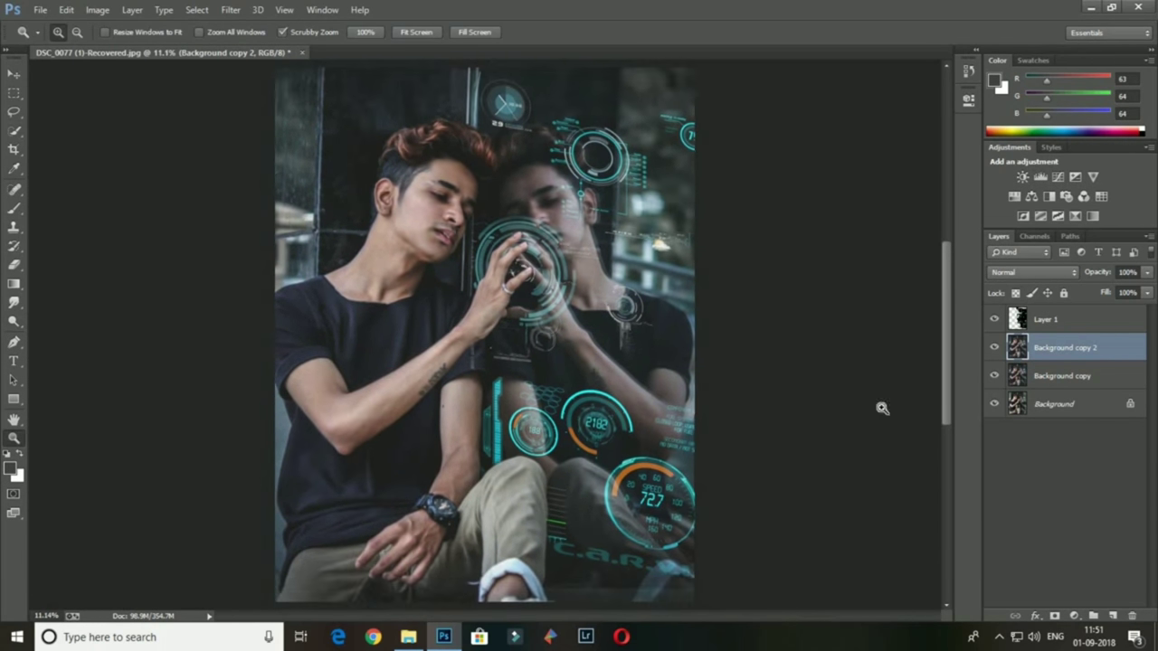
{"action": "right_click", "coordinate": [1041, 353]}
{"action": "key", "text": "Escape"}
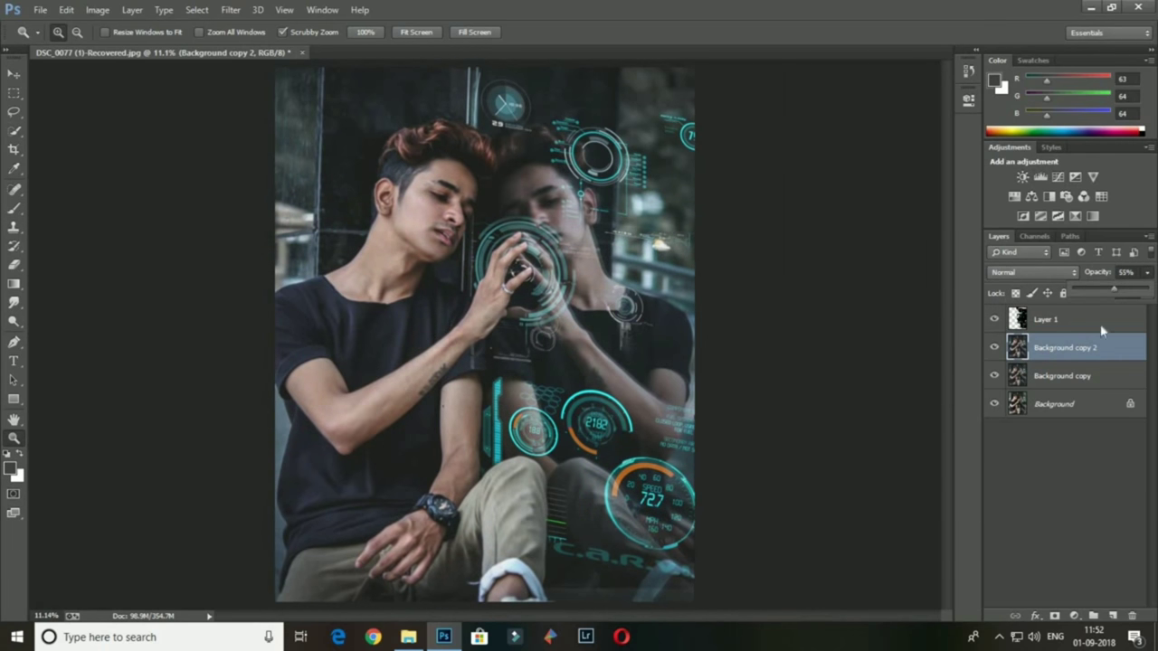
Merge Background copy 2 down, set Layer 1 to Screen, merge it into Background copy, and compare before and after
{"action": "right_click", "coordinate": [1063, 347]}
{"action": "left_click", "coordinate": [938, 395]}
{"action": "left_click", "coordinate": [1047, 322]}
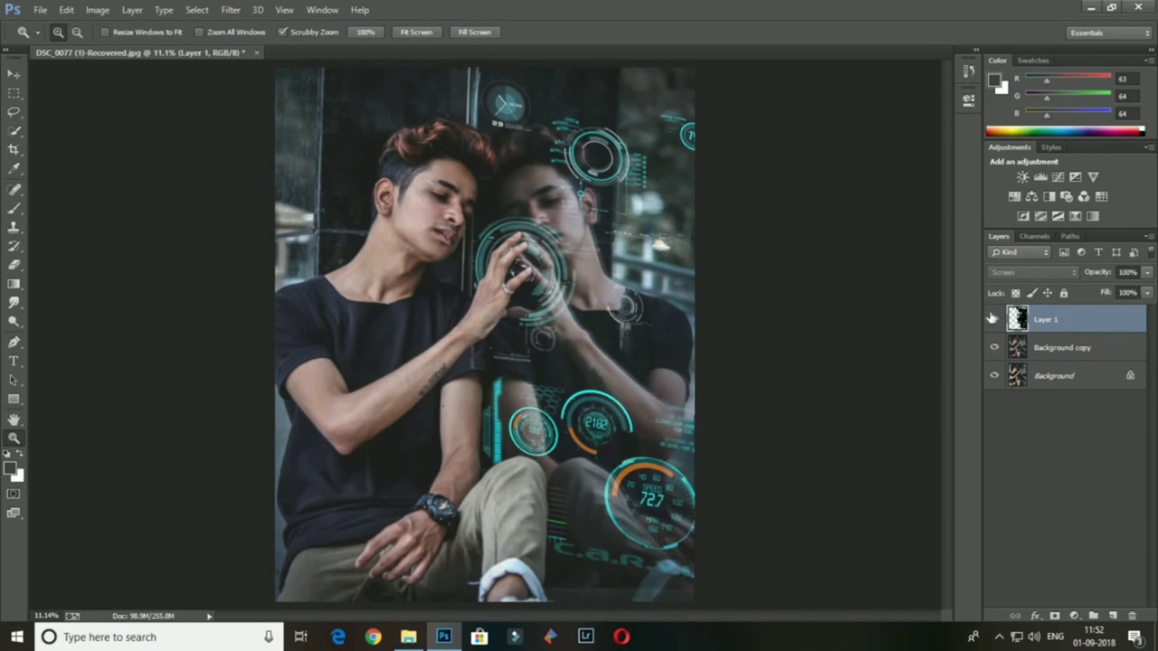
{"action": "key", "text": "alt+shift+s"}
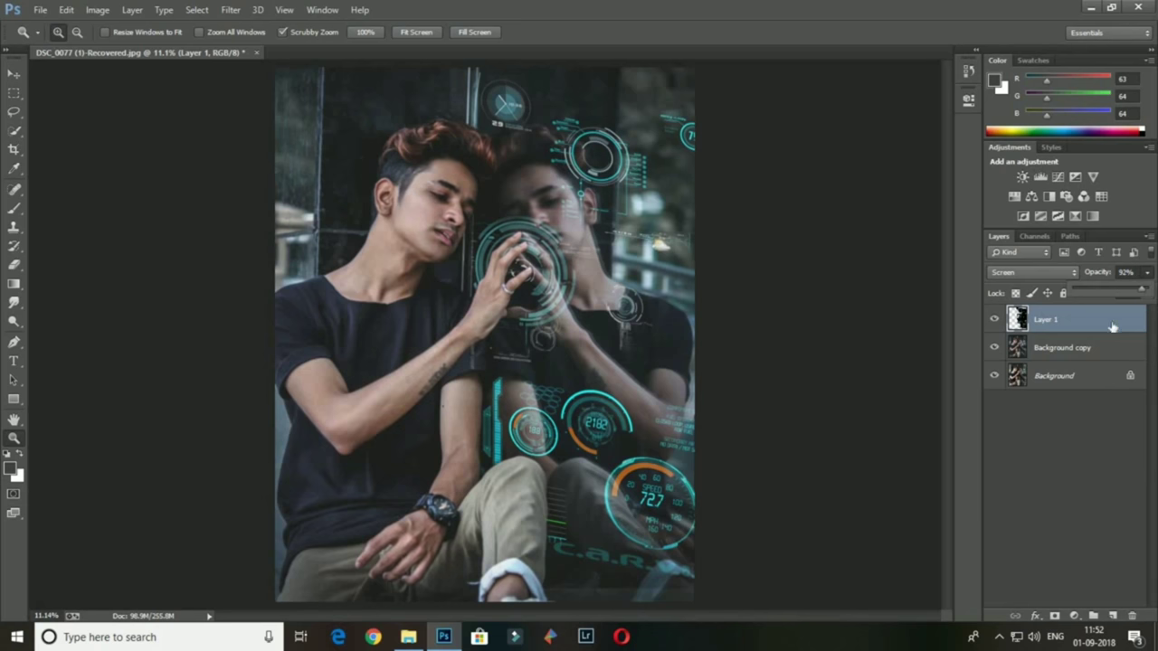
{"action": "right_click", "coordinate": [1113, 325]}
{"action": "left_click", "coordinate": [1029, 392]}
{"action": "left_click", "coordinate": [996, 320]}
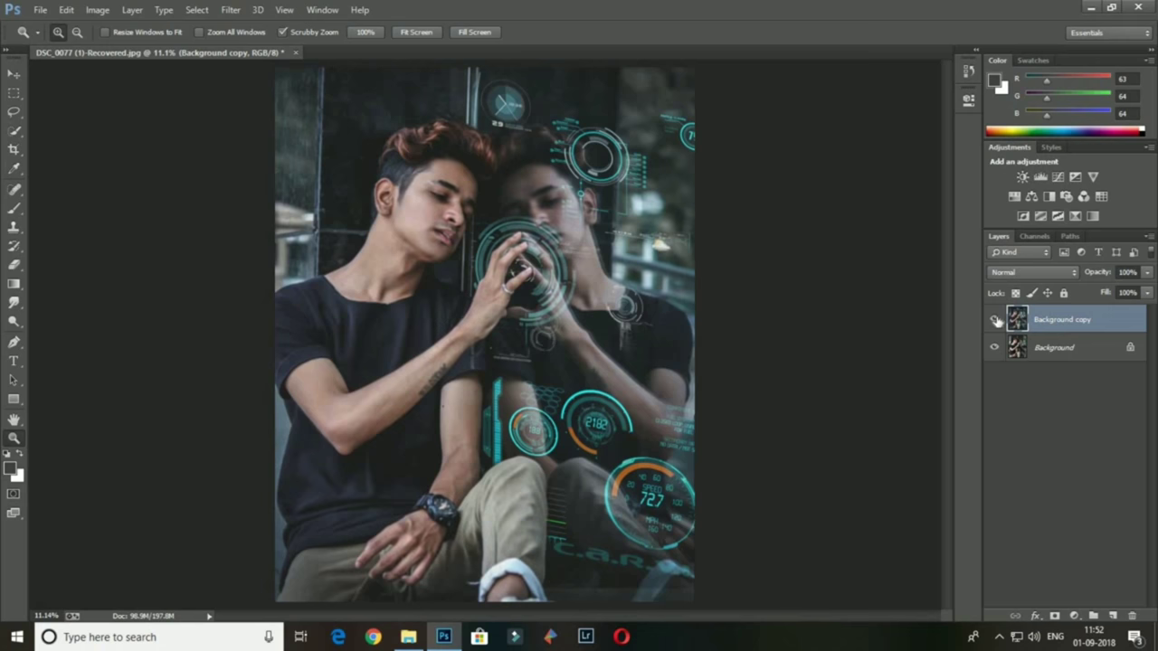
{"action": "left_click", "coordinate": [994, 320]}
{"action": "left_click", "coordinate": [994, 320]}
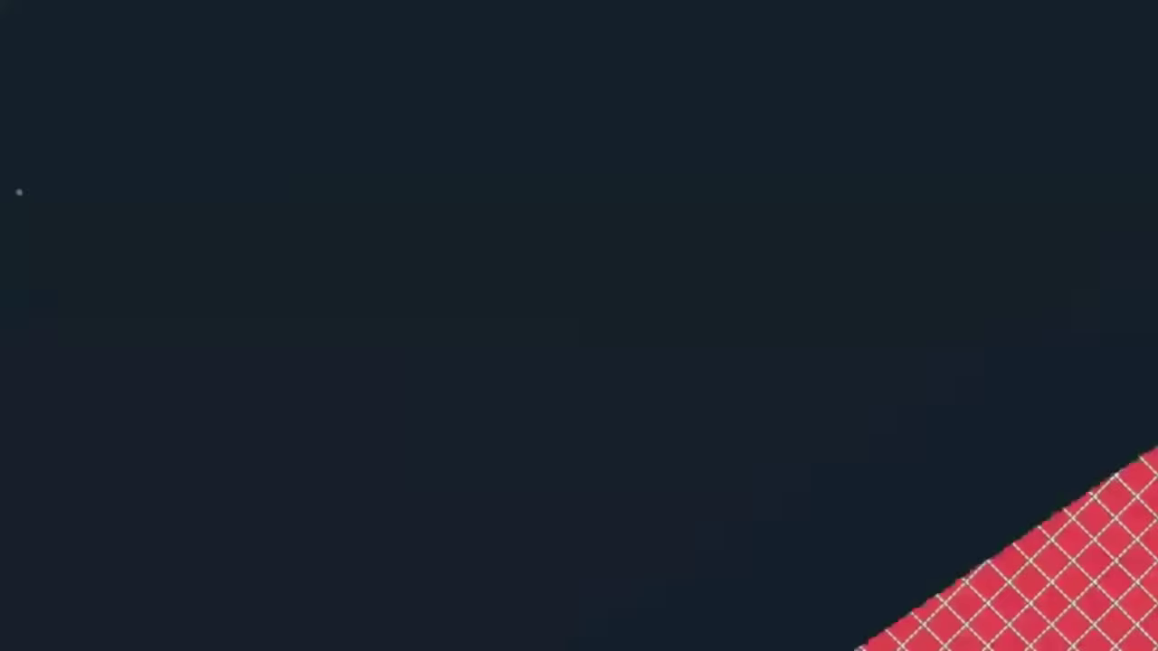